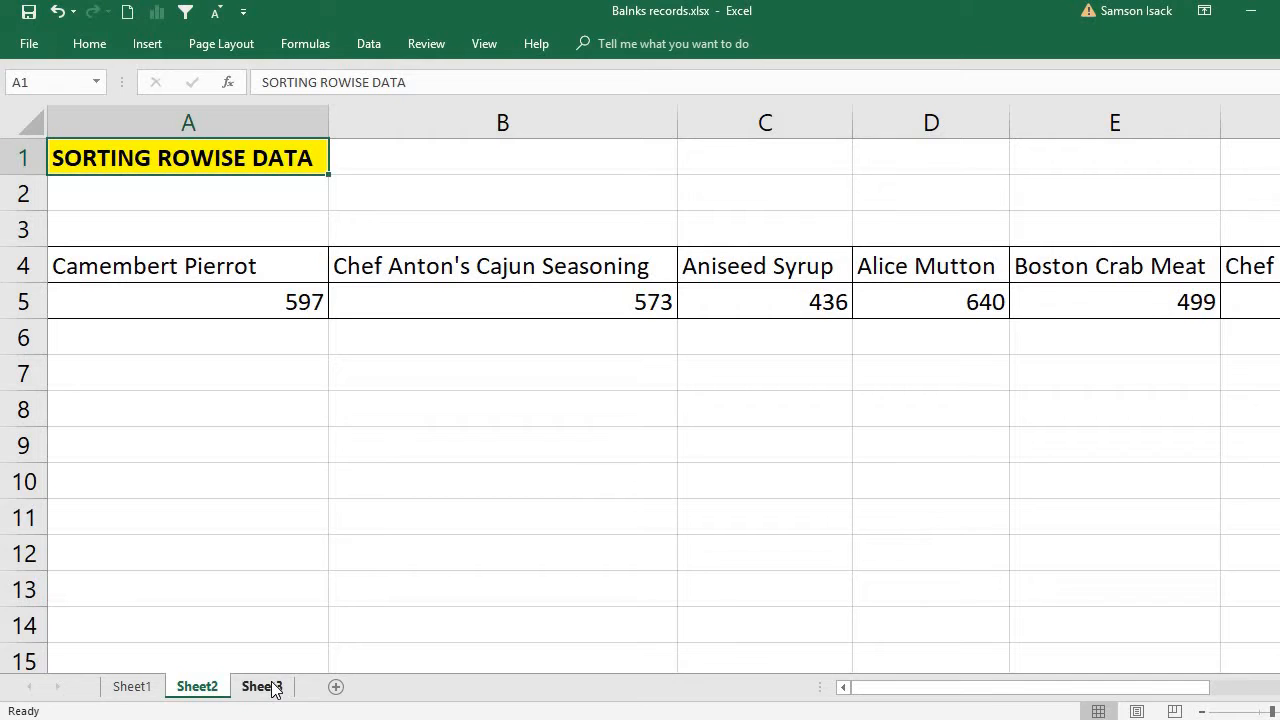
On Sheet3, sort the product names in A1:A7 by Column A cell values from A to Z.
{"action": "left_click", "coordinate": [272, 688]}
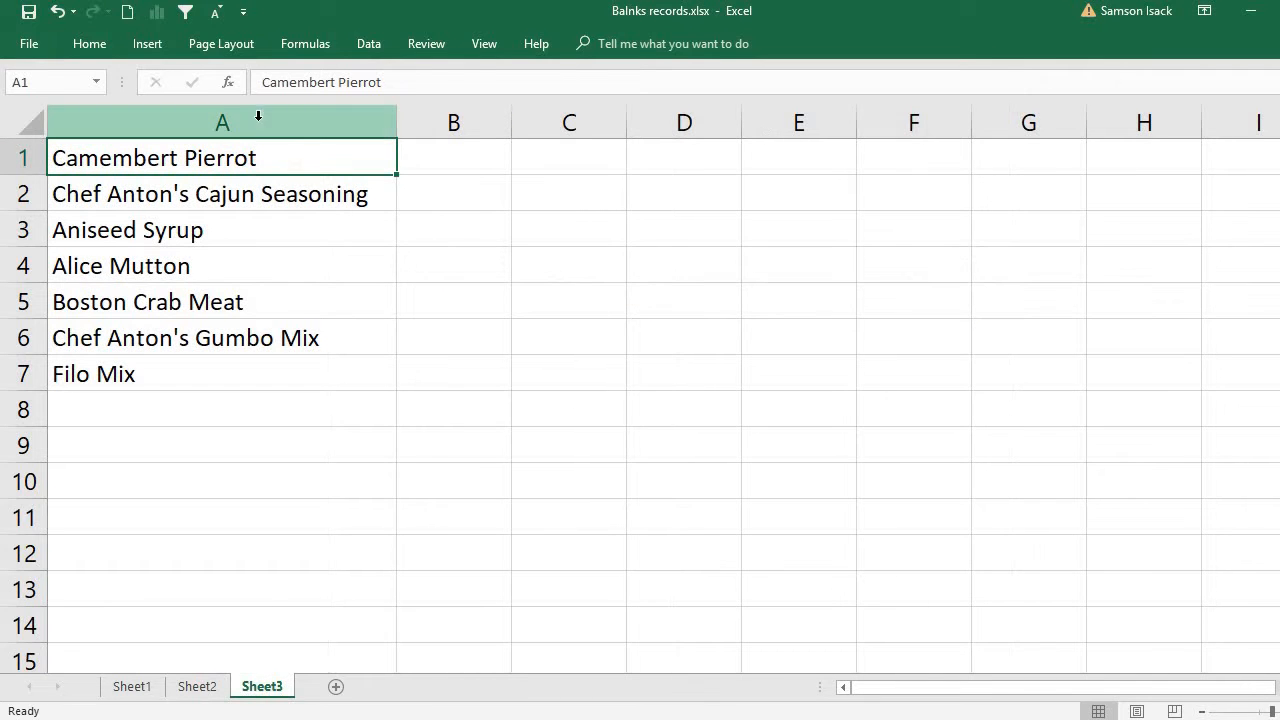
{"action": "left_click_drag", "start_coordinate": [251, 149], "coordinate": [265, 369]}
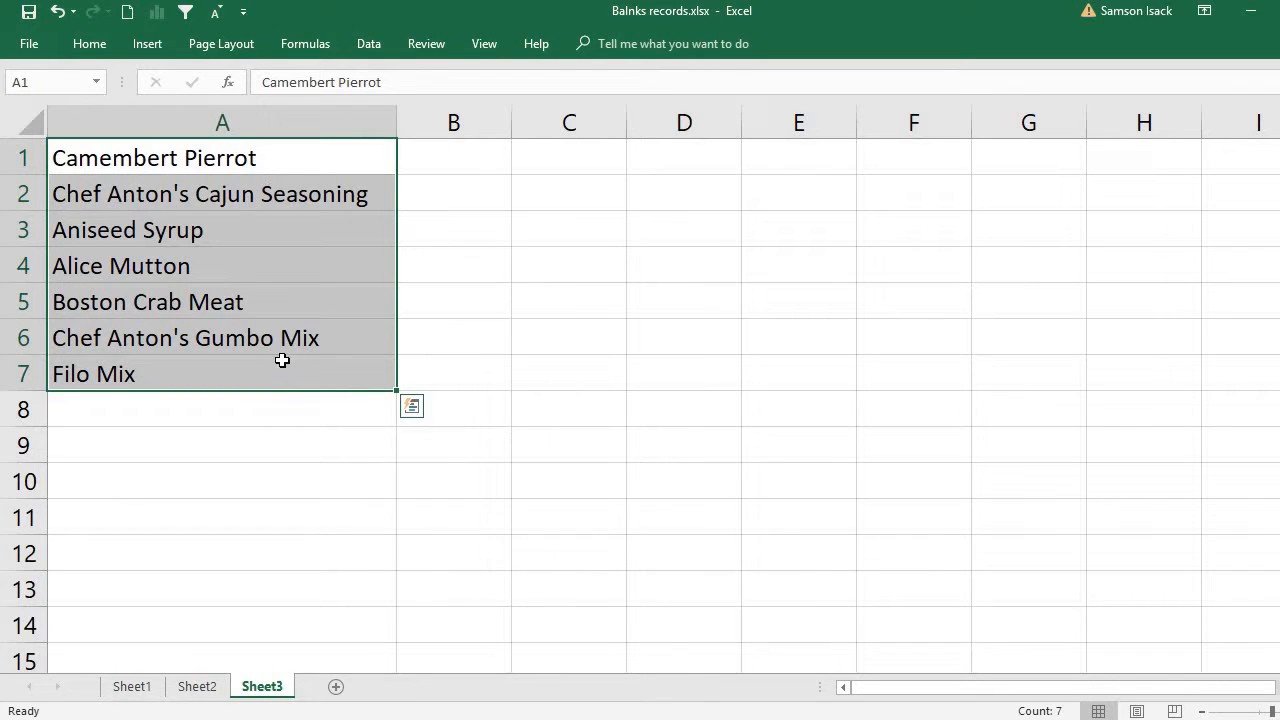
{"action": "left_click", "coordinate": [370, 44]}
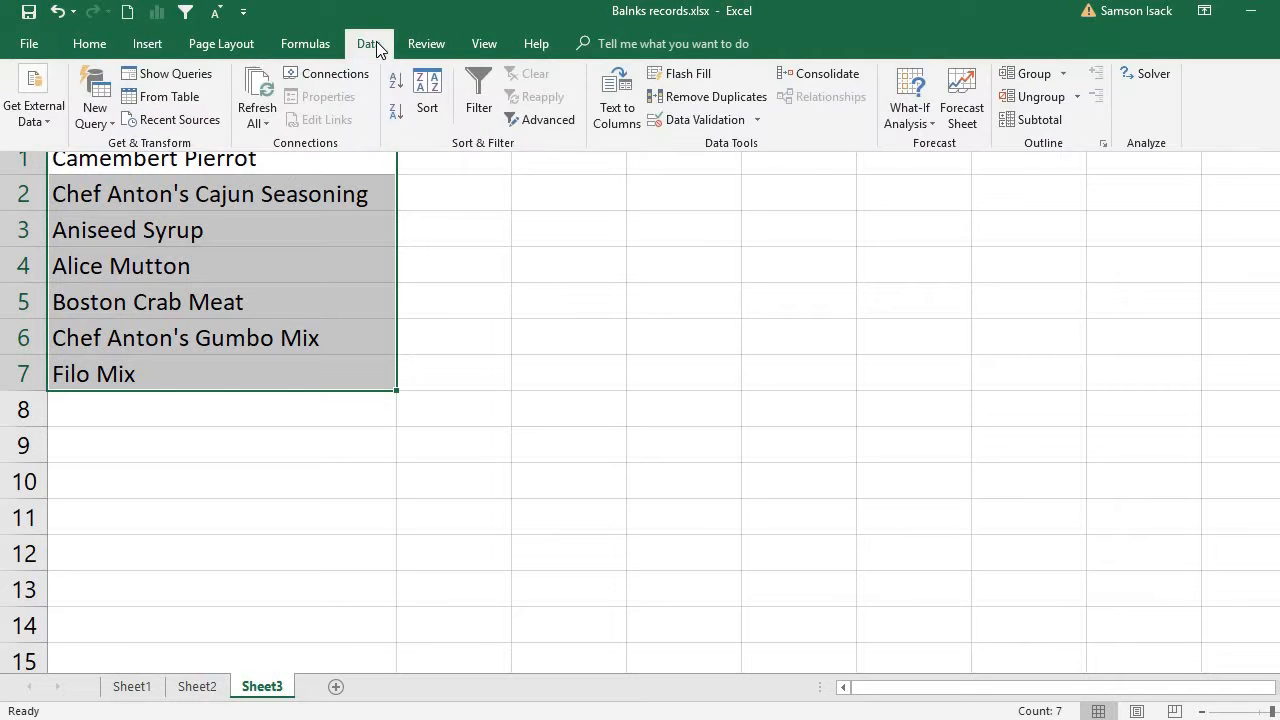
{"action": "left_click", "coordinate": [435, 90]}
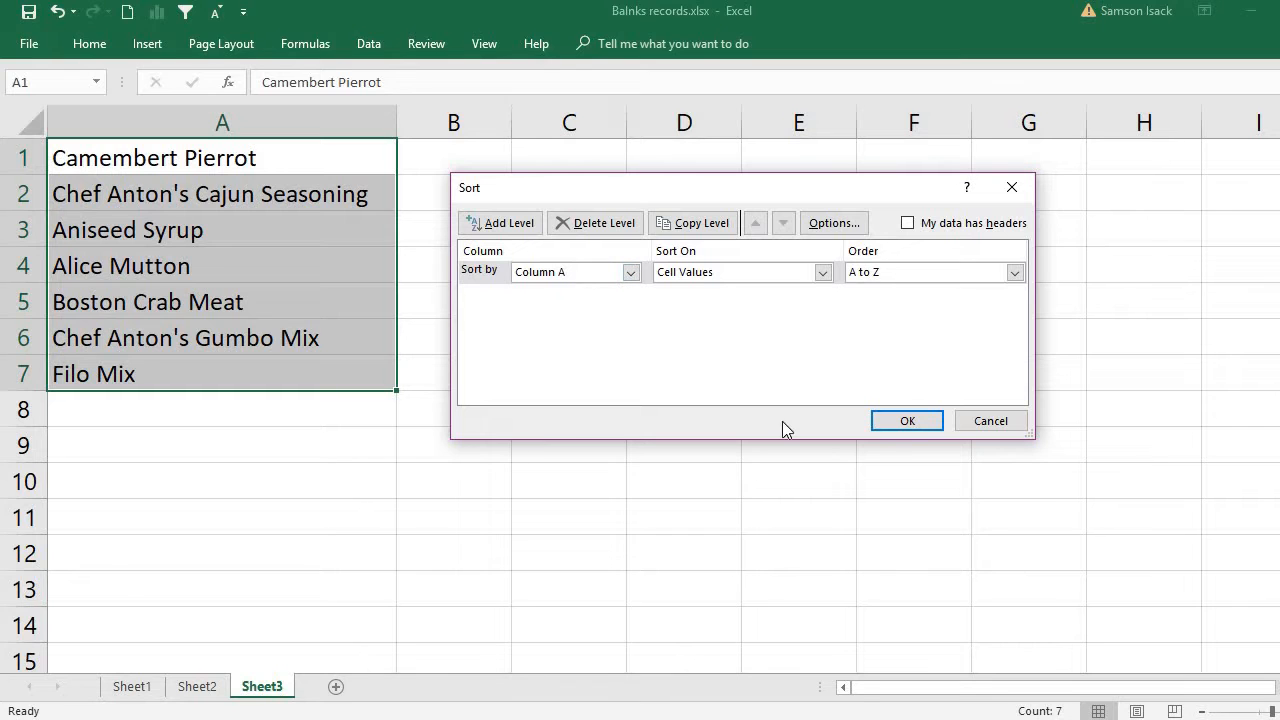
{"action": "left_click", "coordinate": [886, 426]}
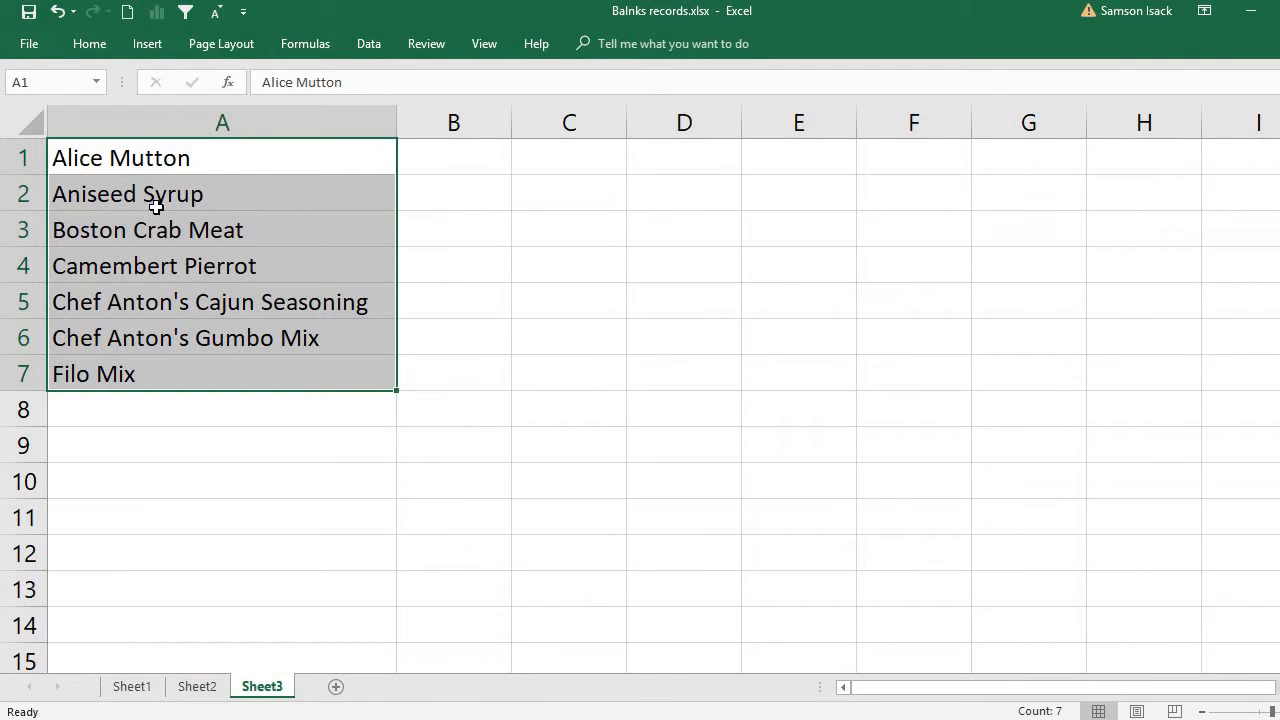
{"action": "left_click_drag", "start_coordinate": [194, 172], "coordinate": [209, 366]}
On Sheet2, copy row 4 with the product names and paste it as values into row 8, starting at A8.
{"action": "left_click", "coordinate": [200, 690]}
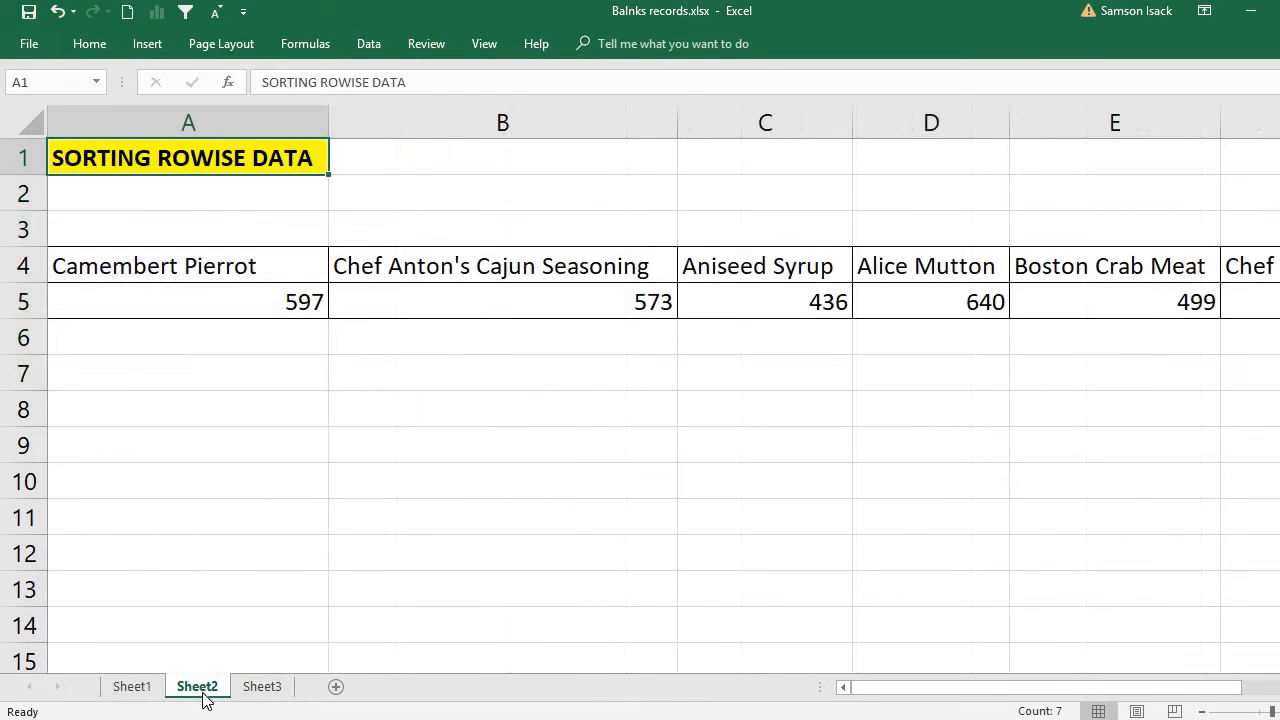
{"action": "left_click", "coordinate": [104, 259]}
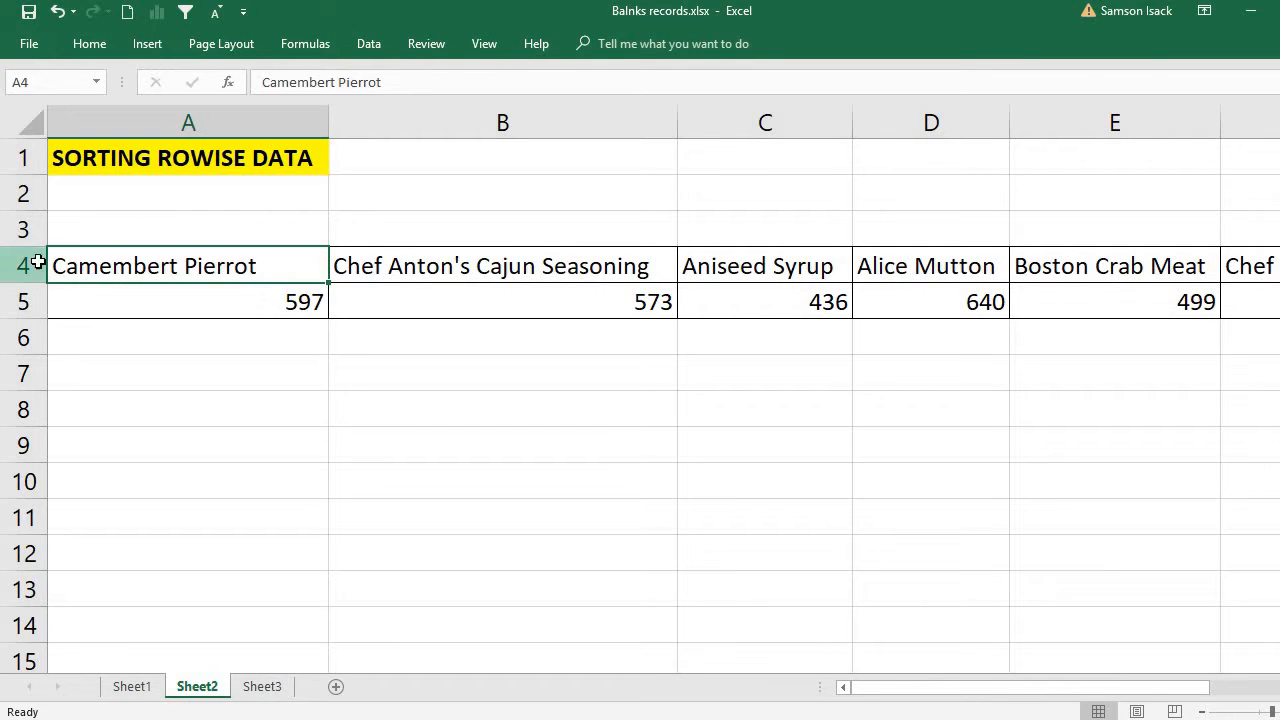
{"action": "left_click", "coordinate": [31, 261]}
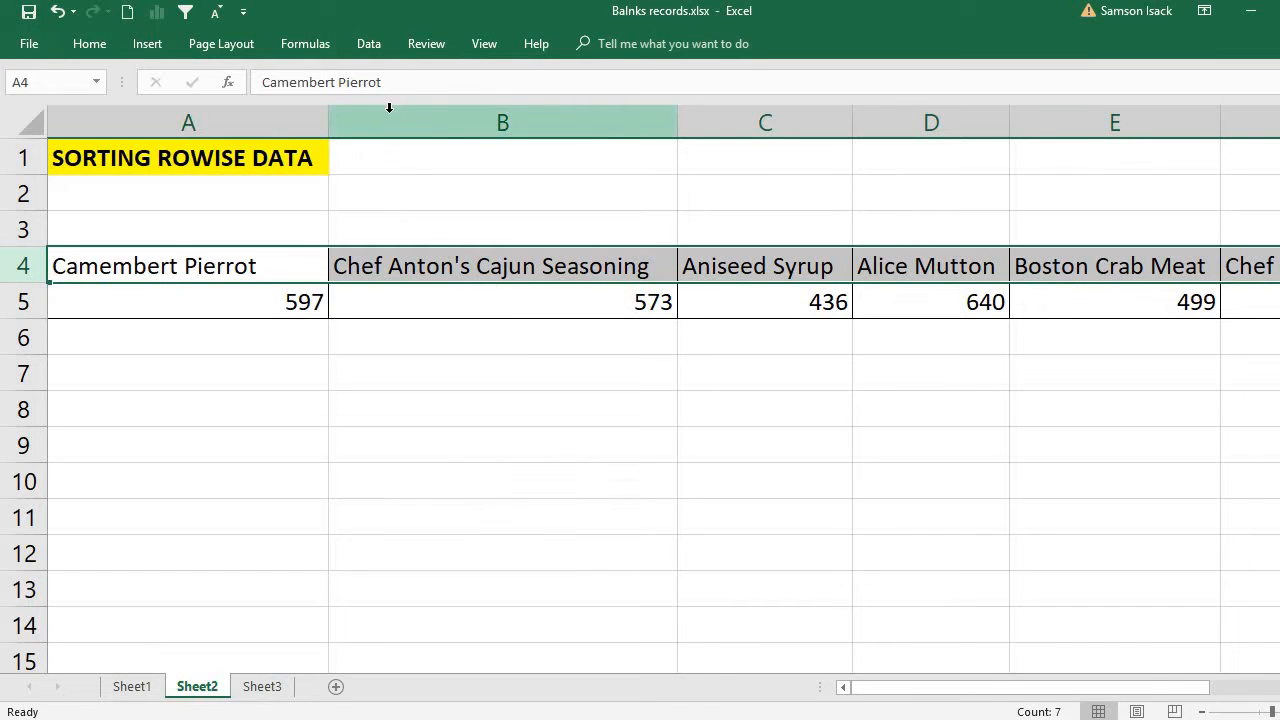
{"action": "right_click", "coordinate": [269, 258]}
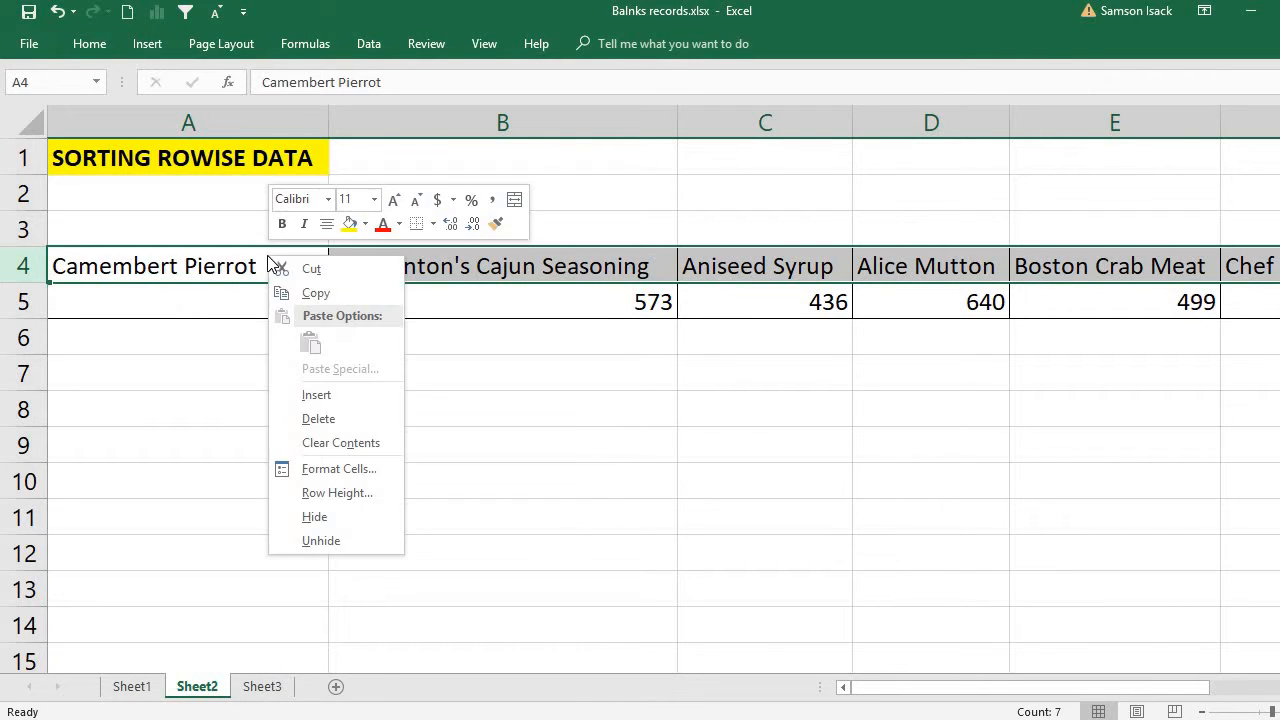
{"action": "left_click", "coordinate": [320, 297]}
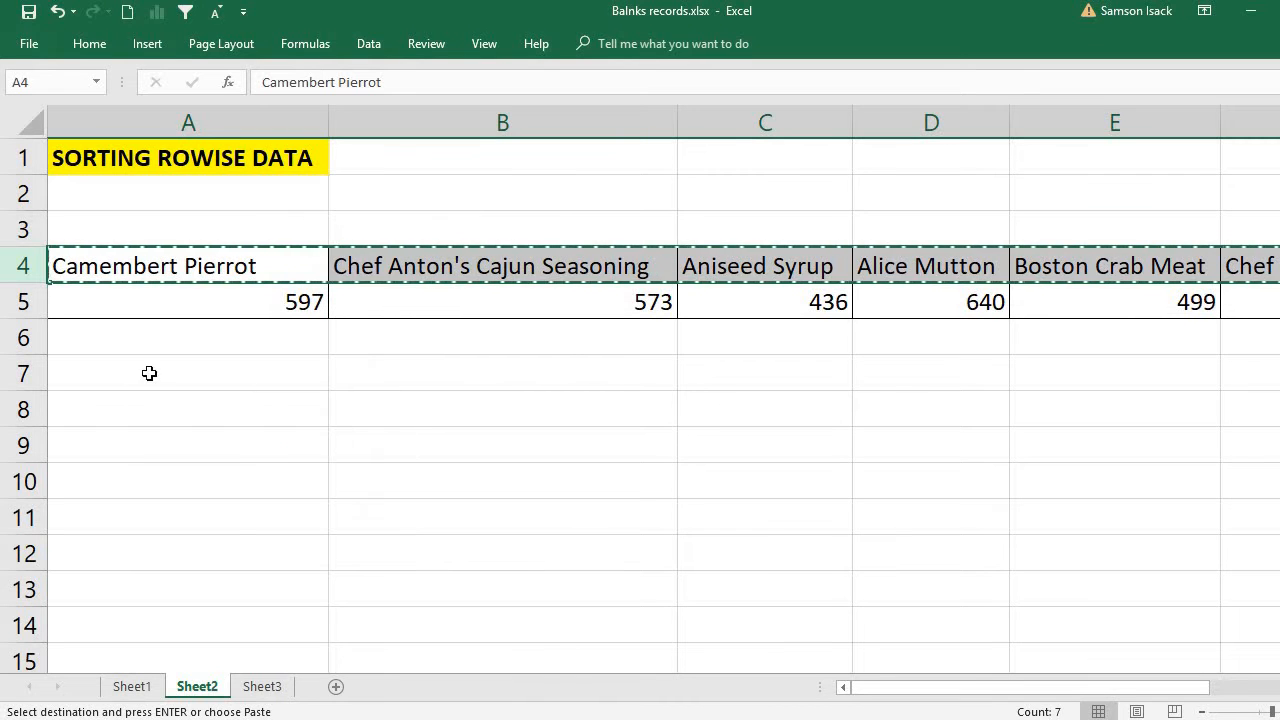
{"action": "left_click", "coordinate": [92, 411]}
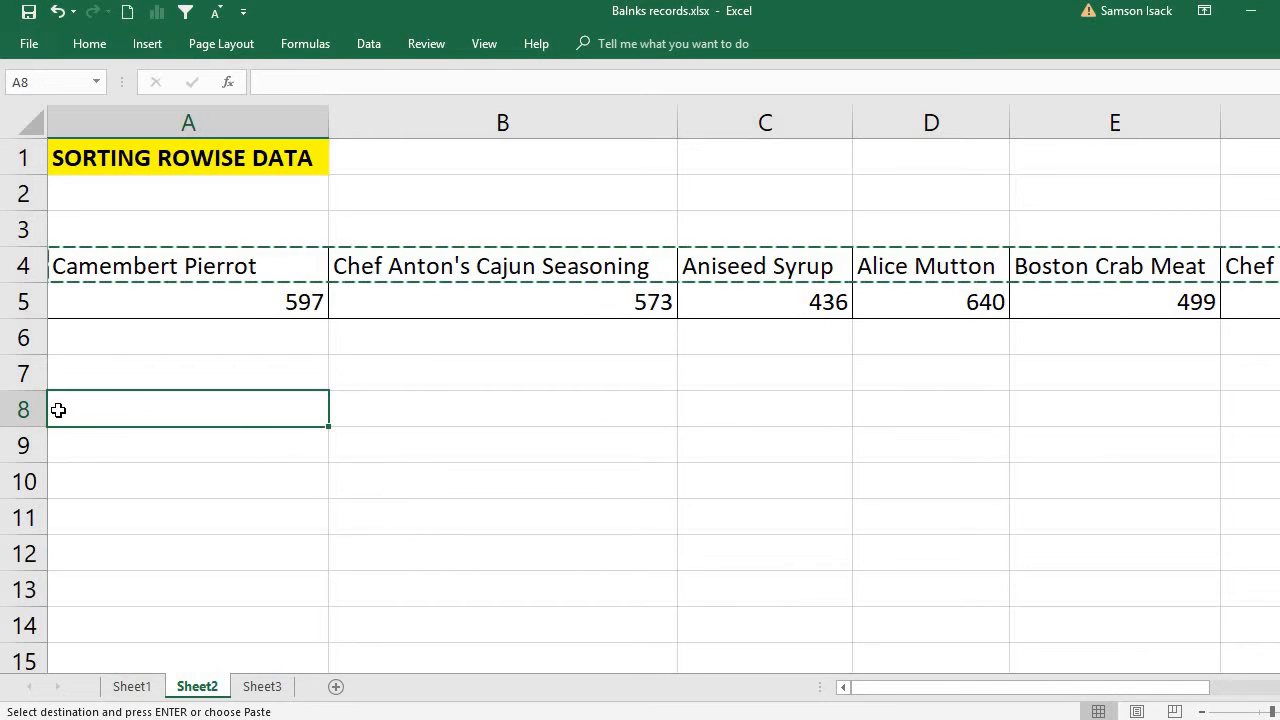
{"action": "right_click", "coordinate": [69, 418]}
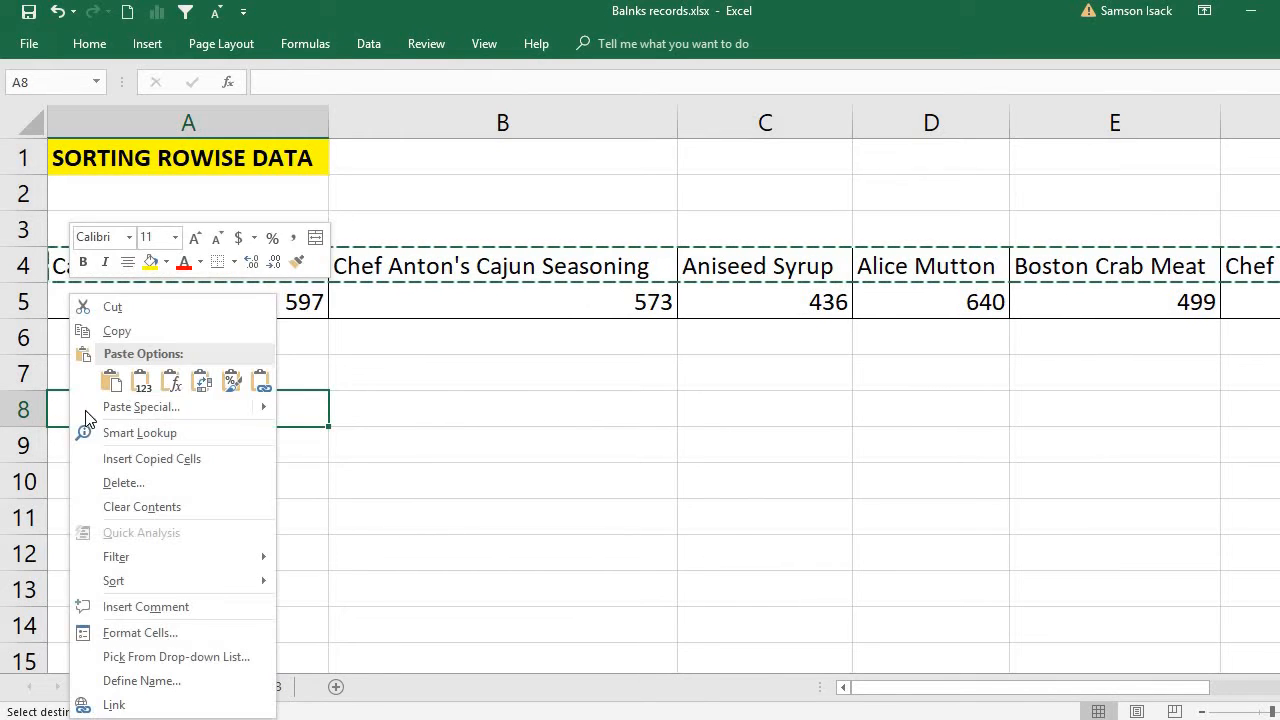
{"action": "left_click", "coordinate": [143, 390]}
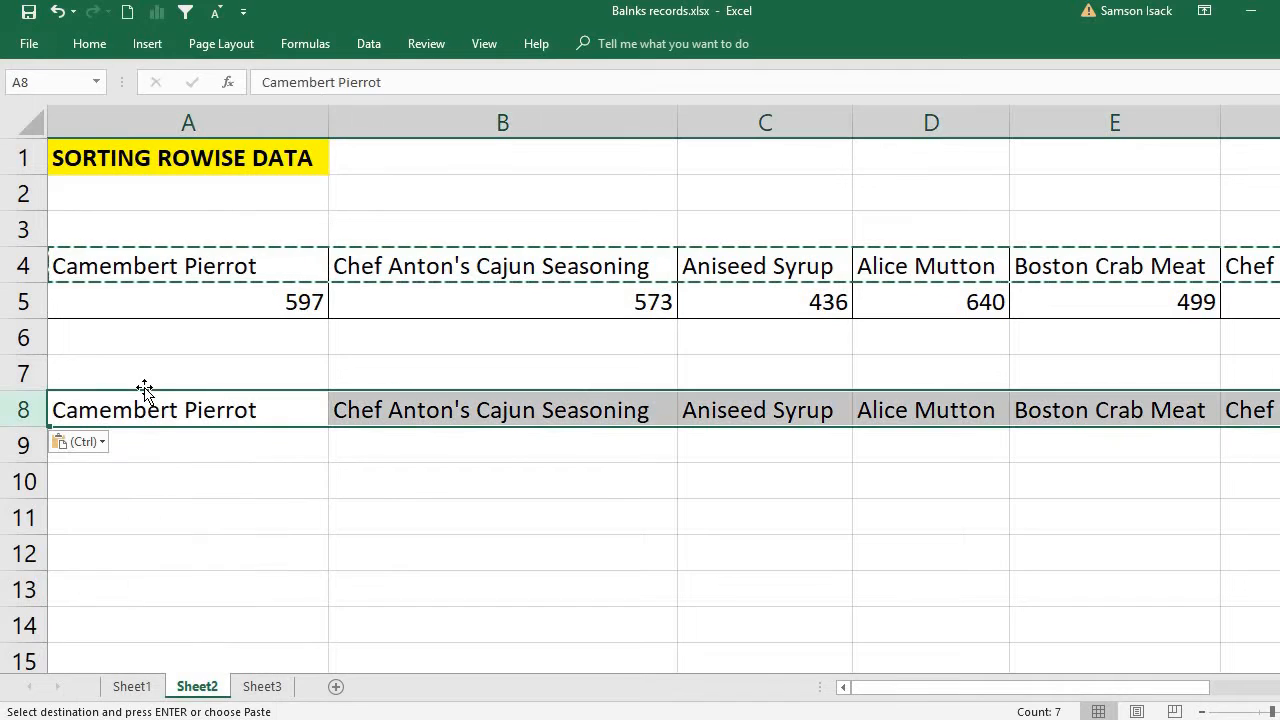
Start a custom sort on the whole of row 8 and set its orientation to Sort left to right.
{"action": "left_click", "coordinate": [200, 444]}
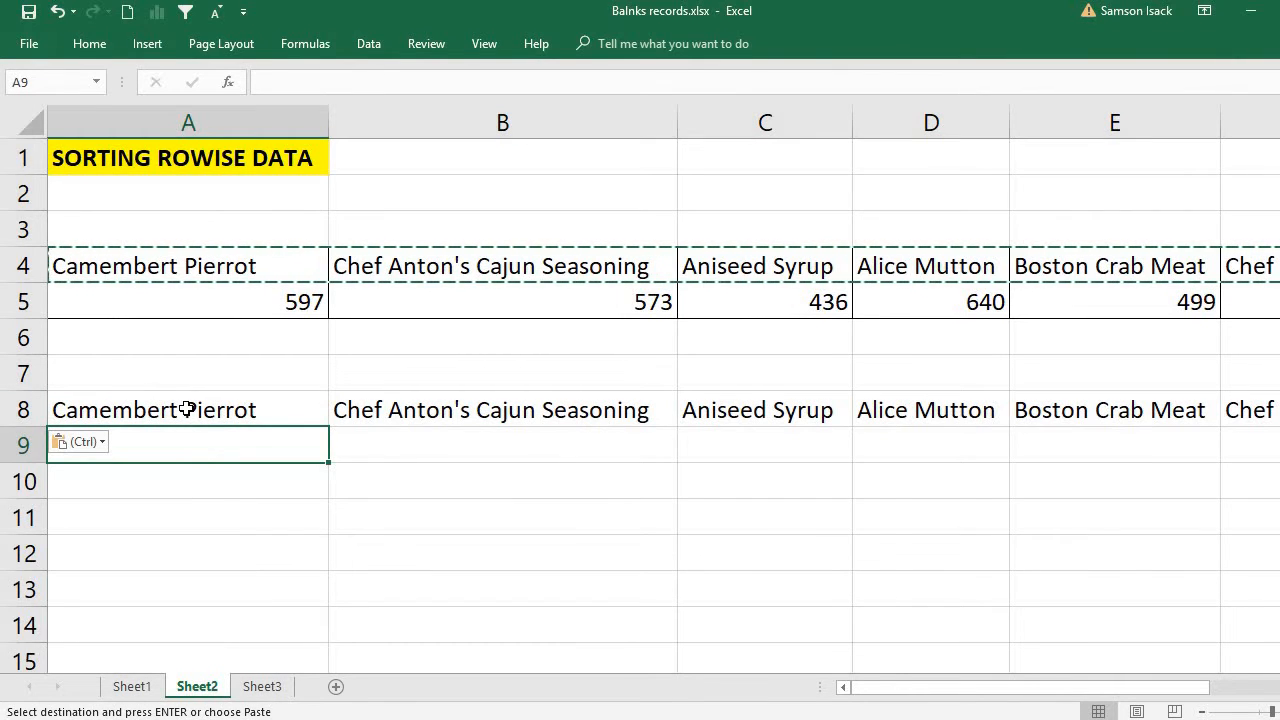
{"action": "left_click", "coordinate": [187, 409]}
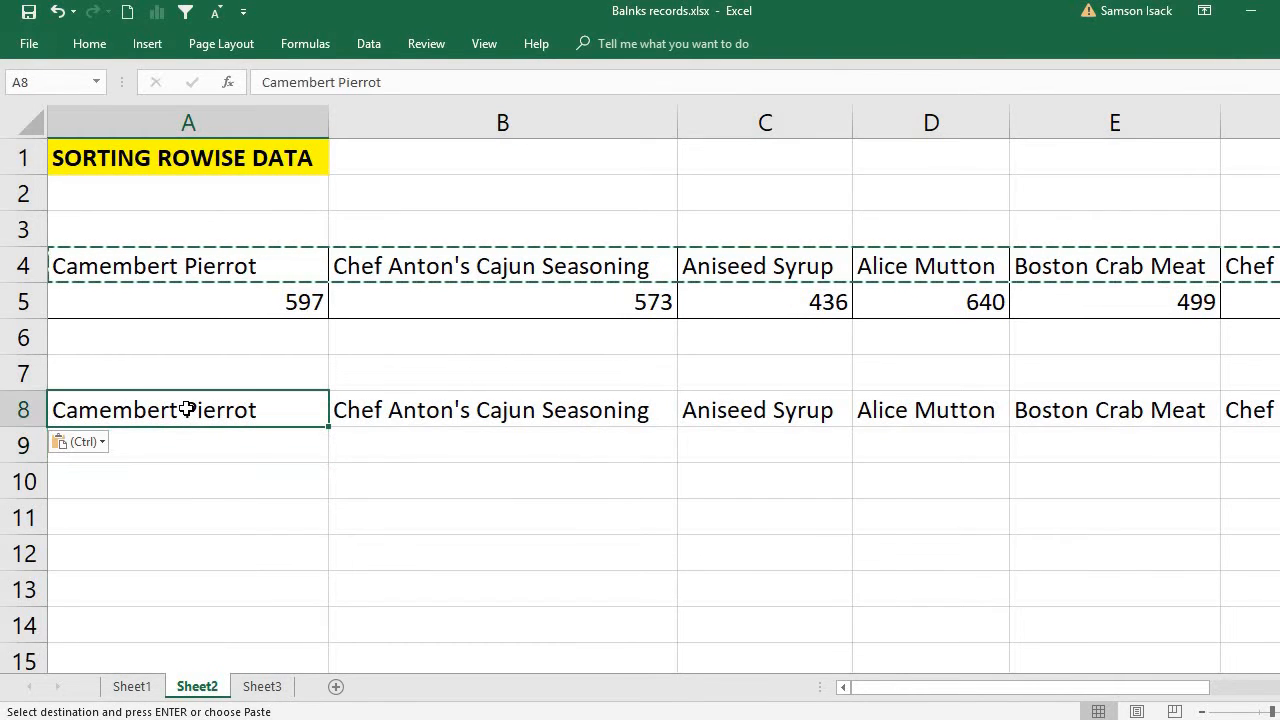
{"action": "left_click", "coordinate": [23, 409]}
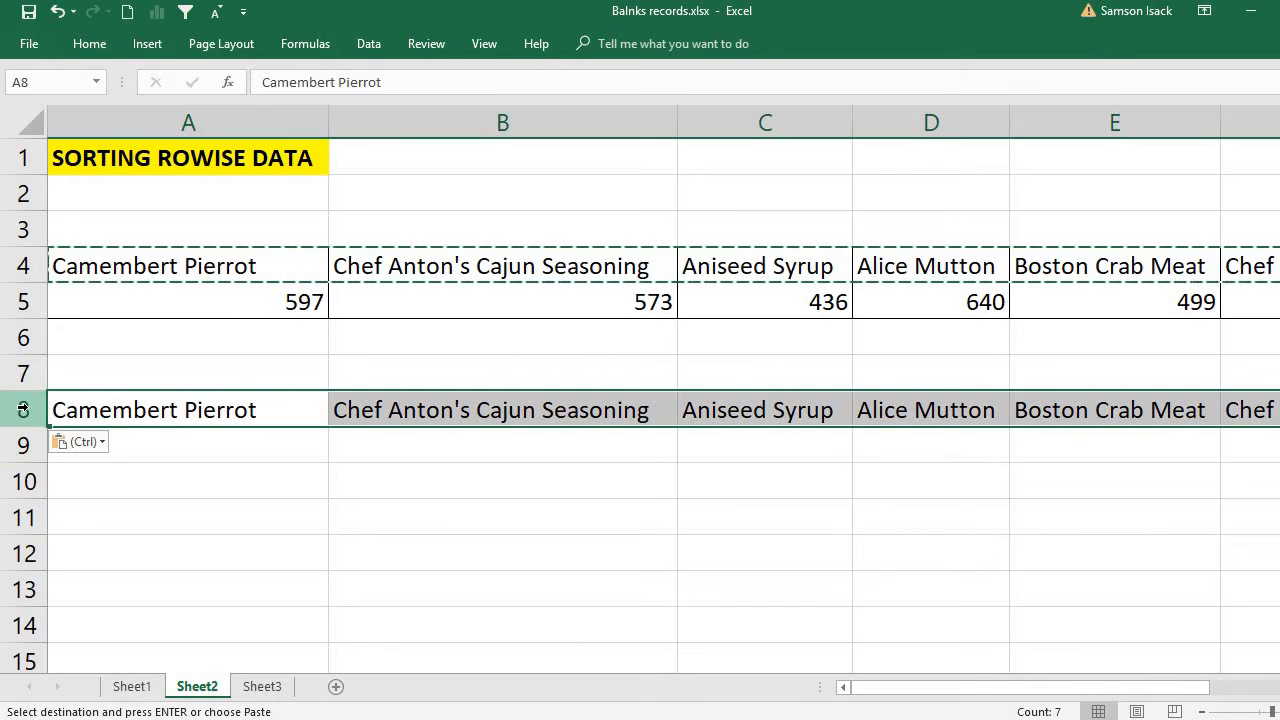
{"action": "left_click", "coordinate": [370, 50]}
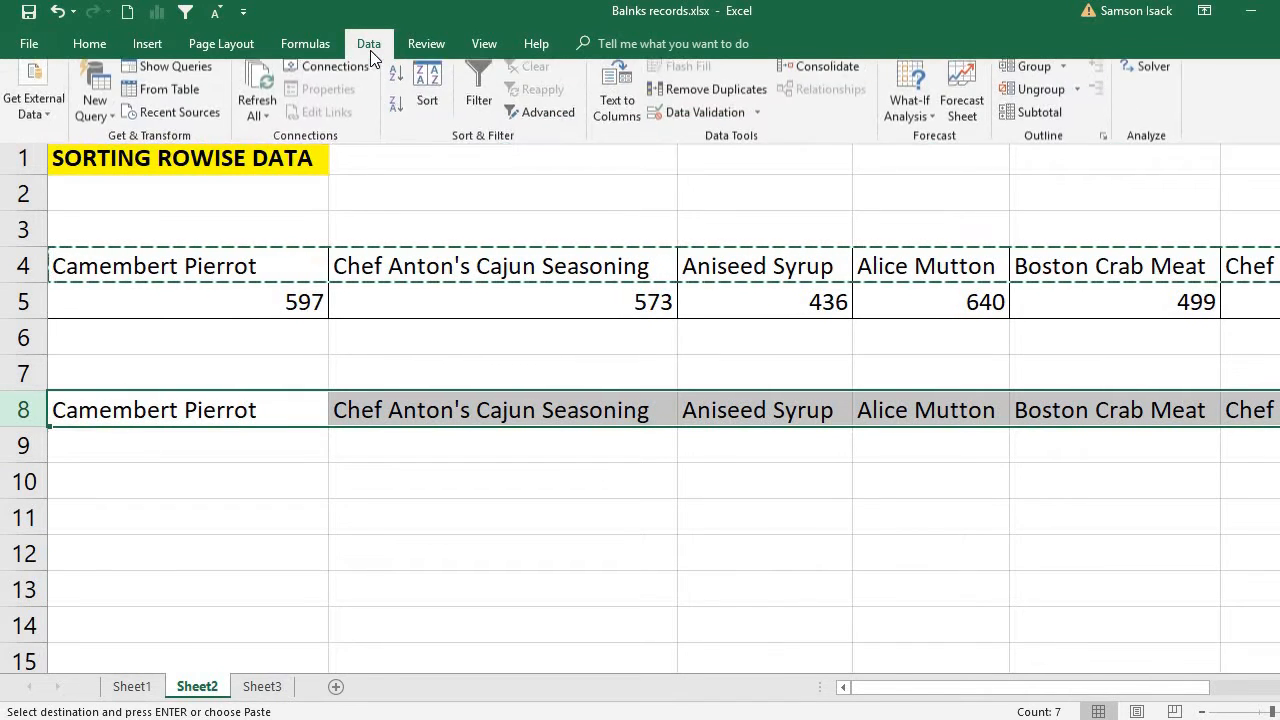
{"action": "left_click", "coordinate": [427, 88]}
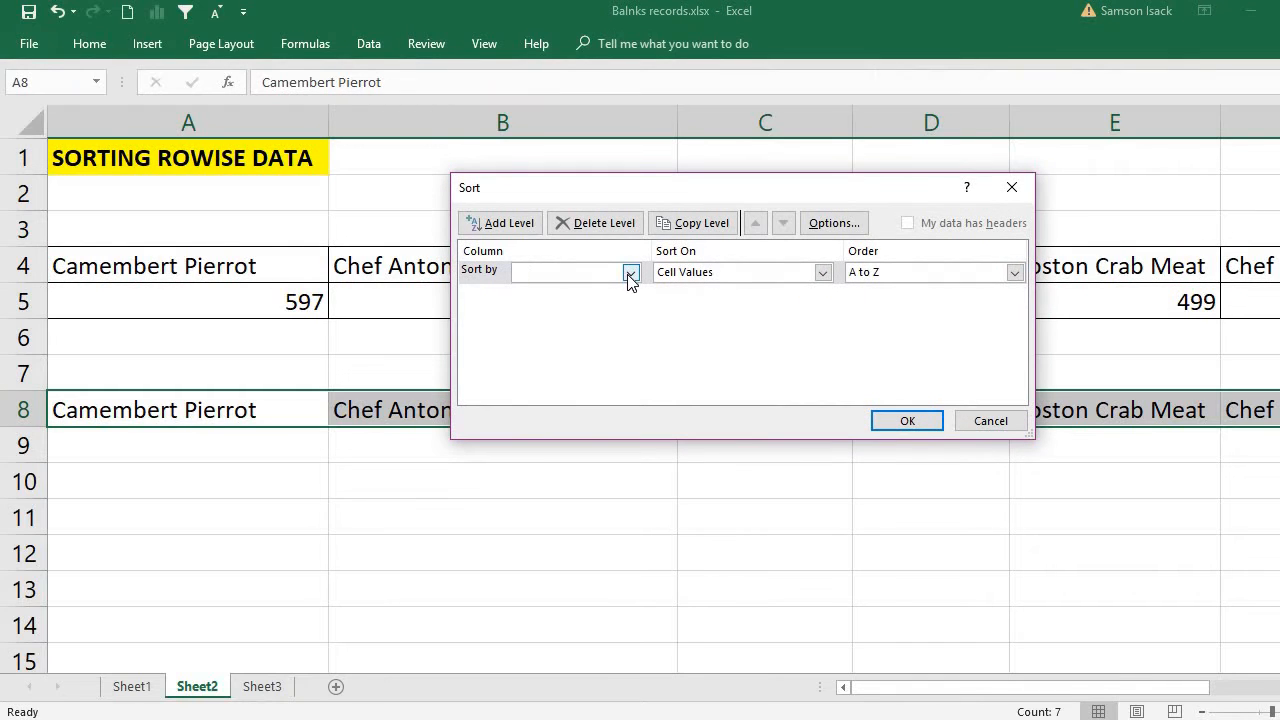
{"action": "left_click", "coordinate": [630, 273]}
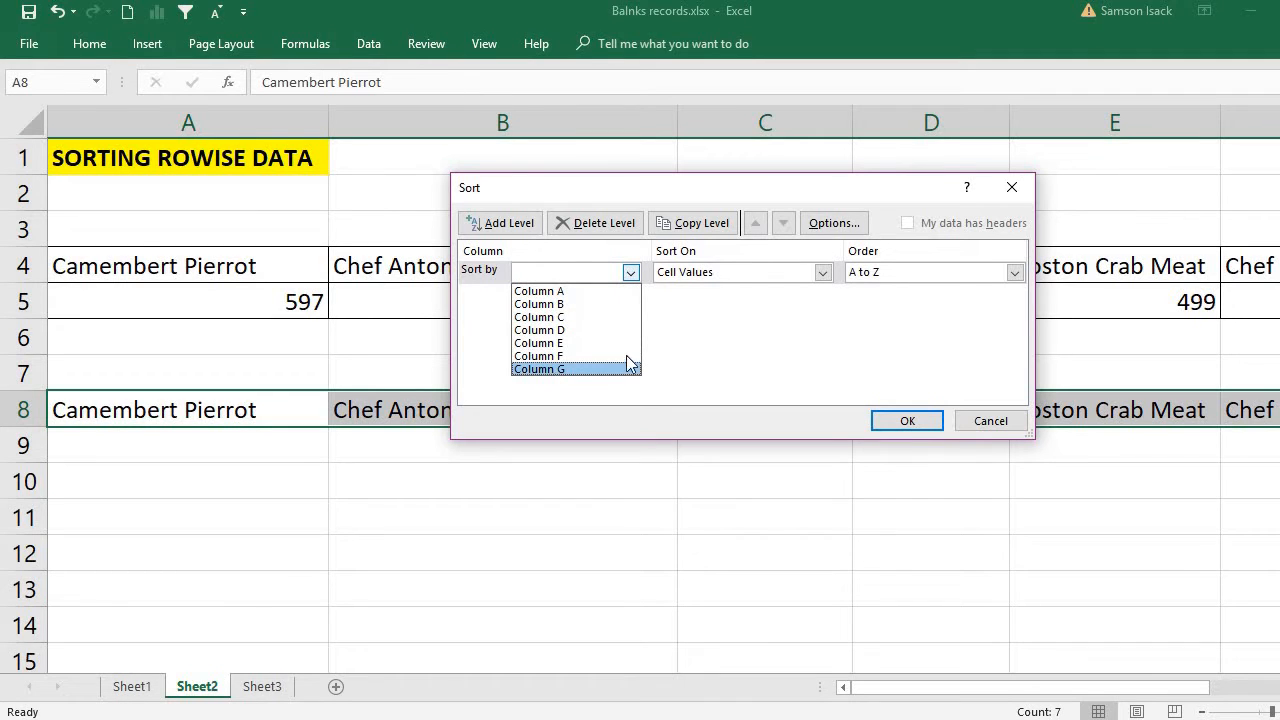
{"action": "left_click", "coordinate": [735, 320]}
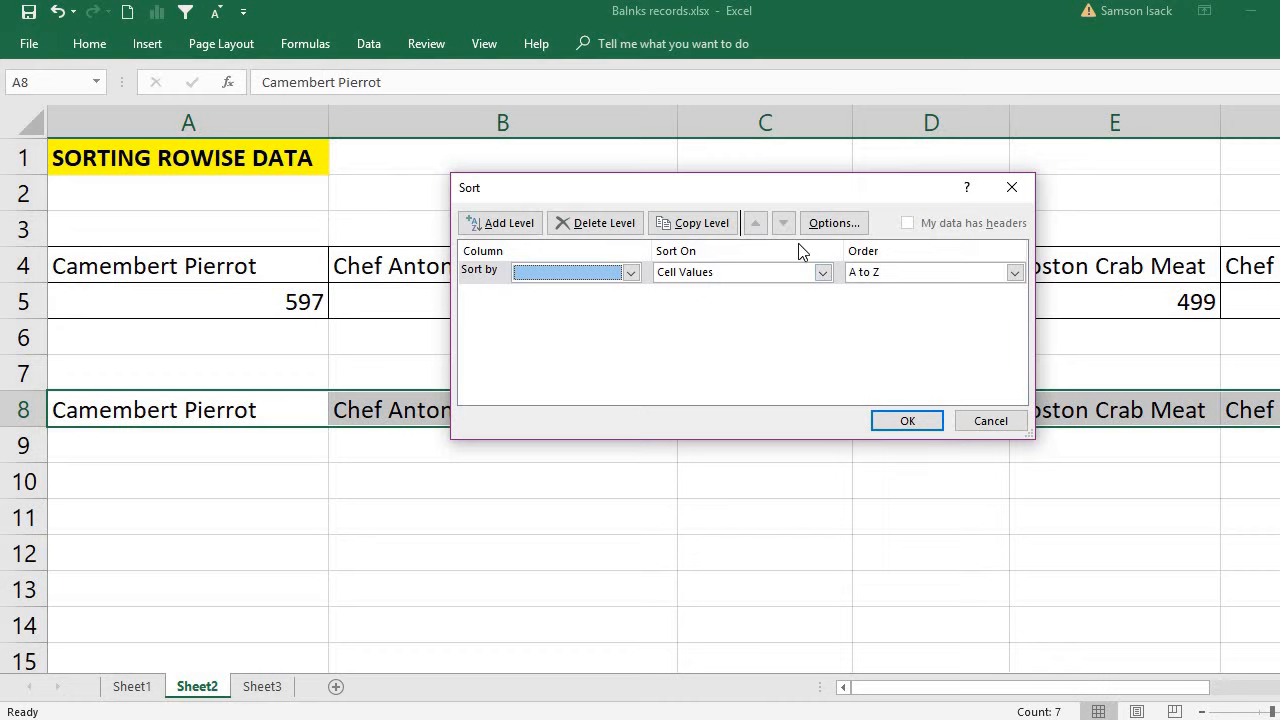
{"action": "left_click", "coordinate": [829, 224]}
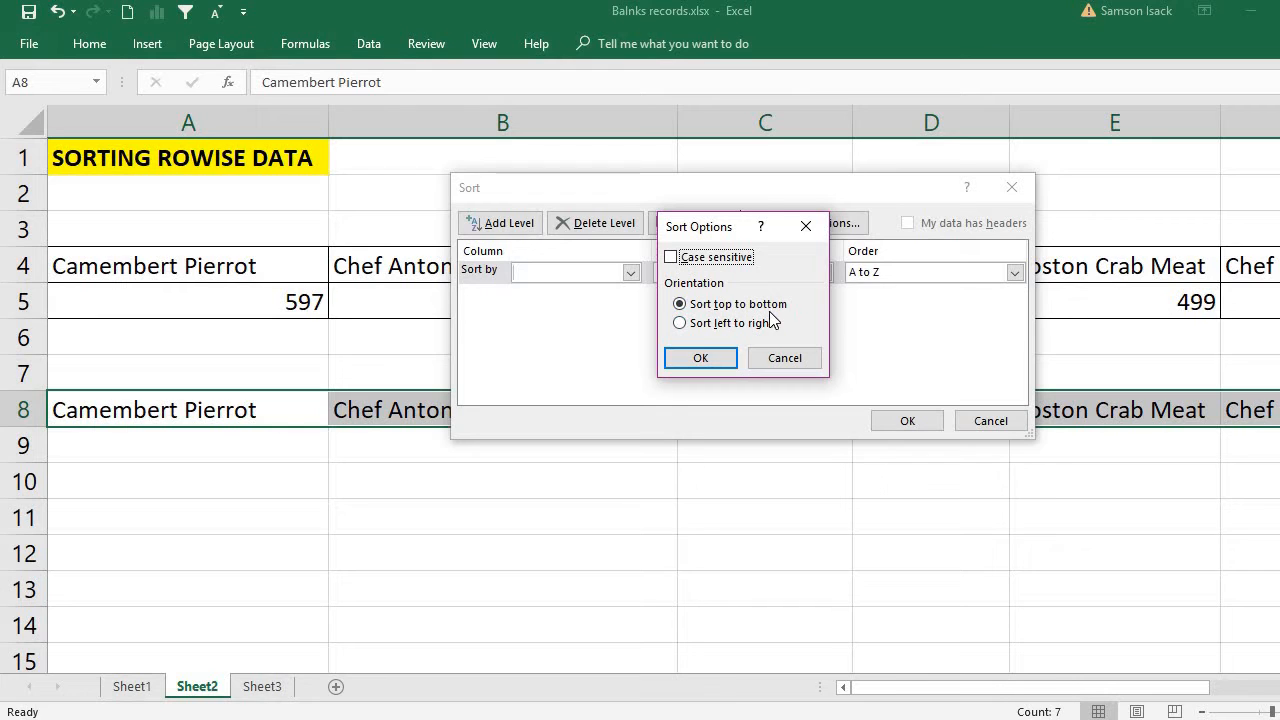
{"action": "left_click", "coordinate": [690, 327]}
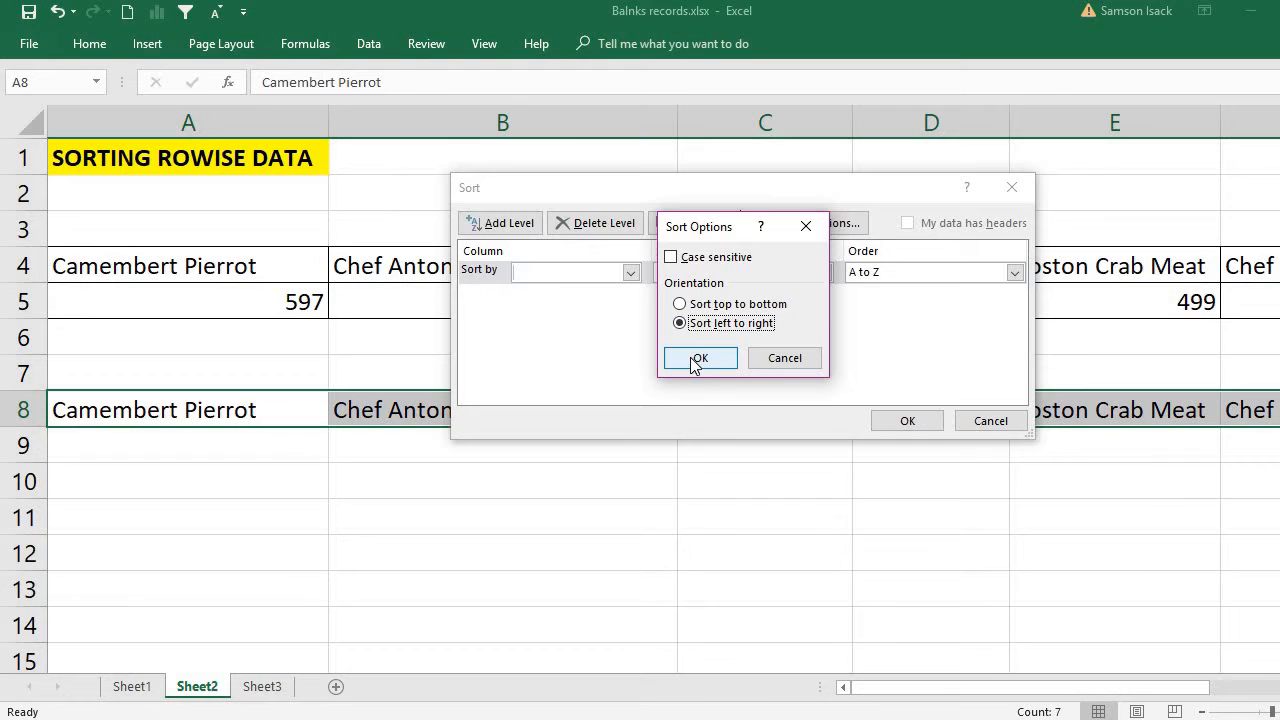
{"action": "left_click", "coordinate": [692, 362]}
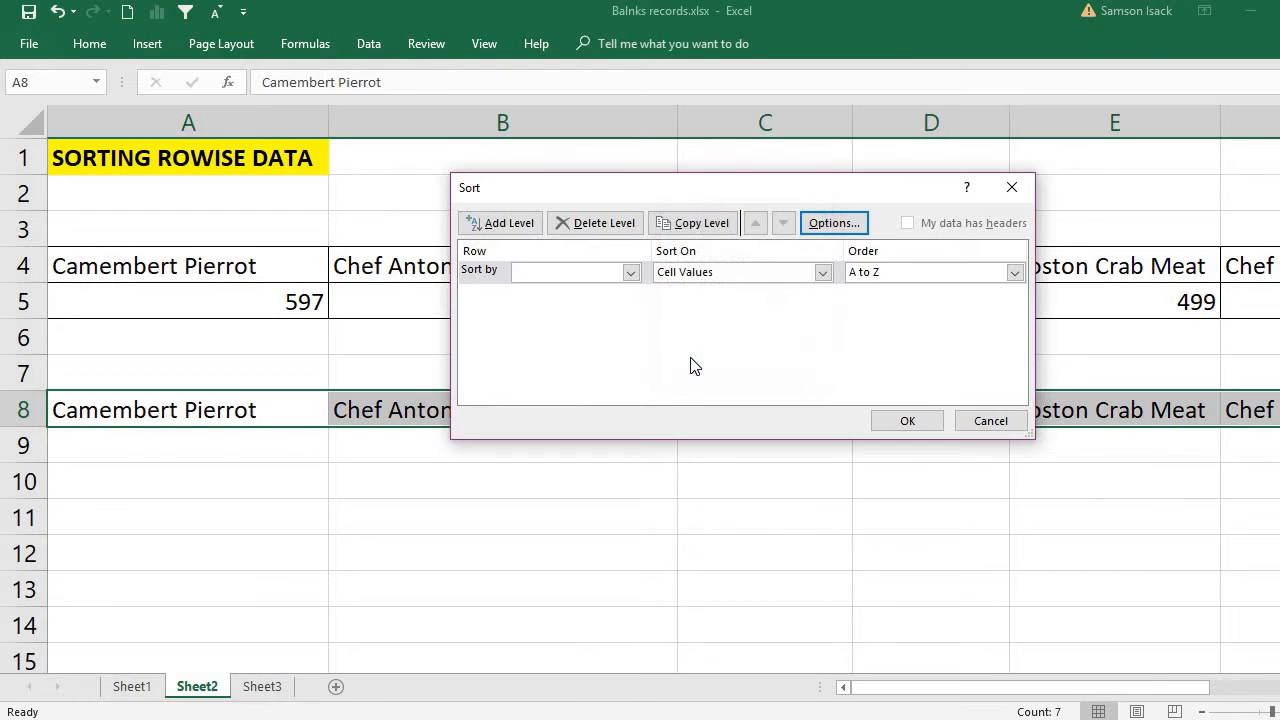
Sort by Row 8 on cell values from A to Z, and check the reordered names in the first cells.
{"action": "left_click", "coordinate": [632, 273]}
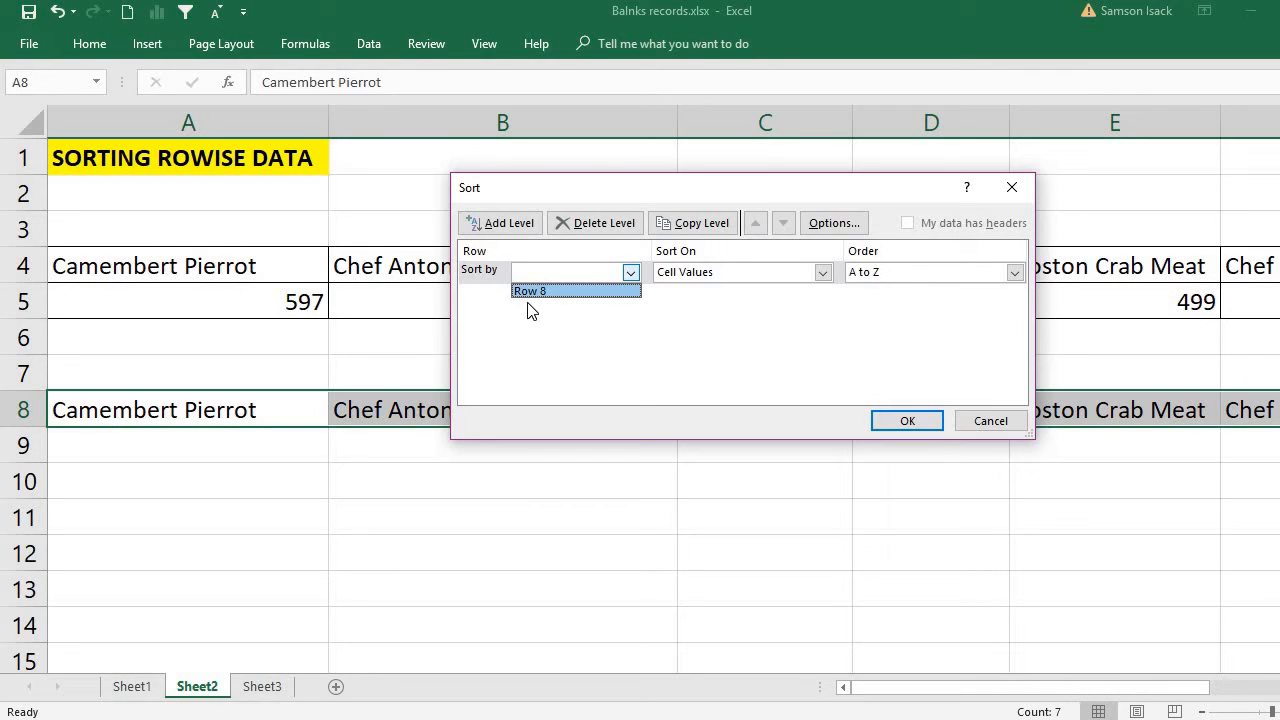
{"action": "left_click", "coordinate": [561, 292]}
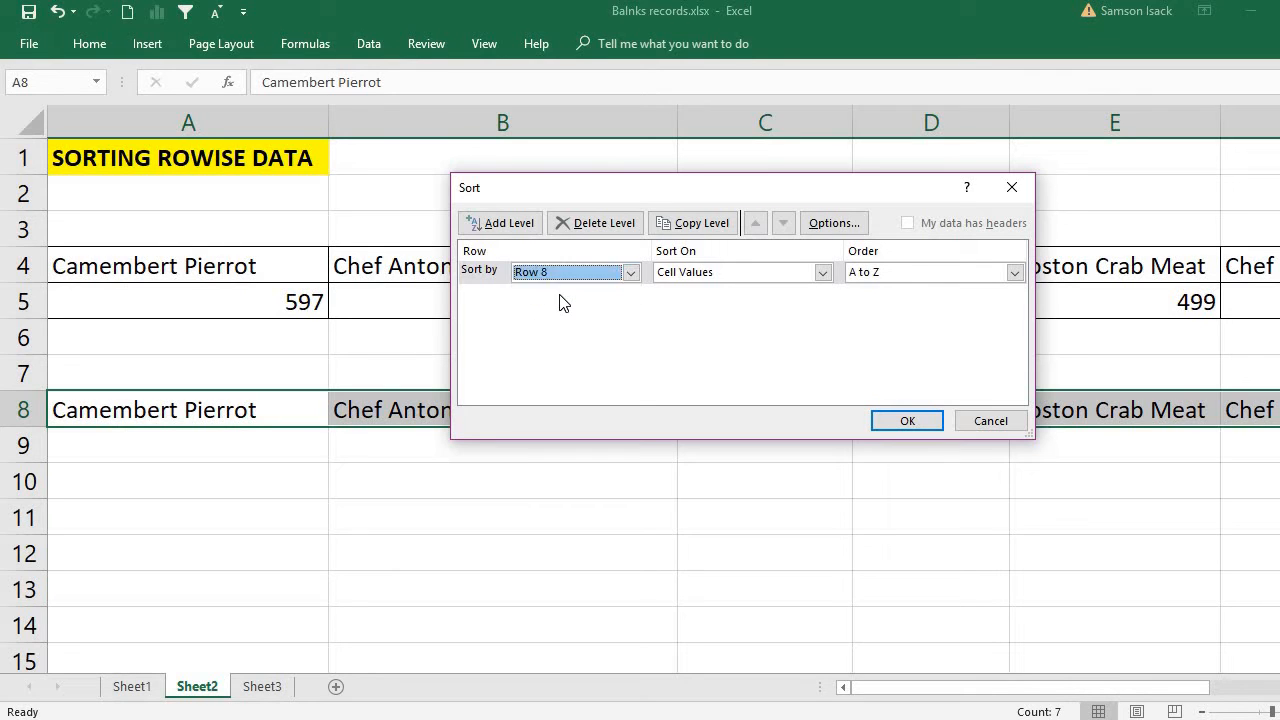
{"action": "left_click", "coordinate": [917, 420]}
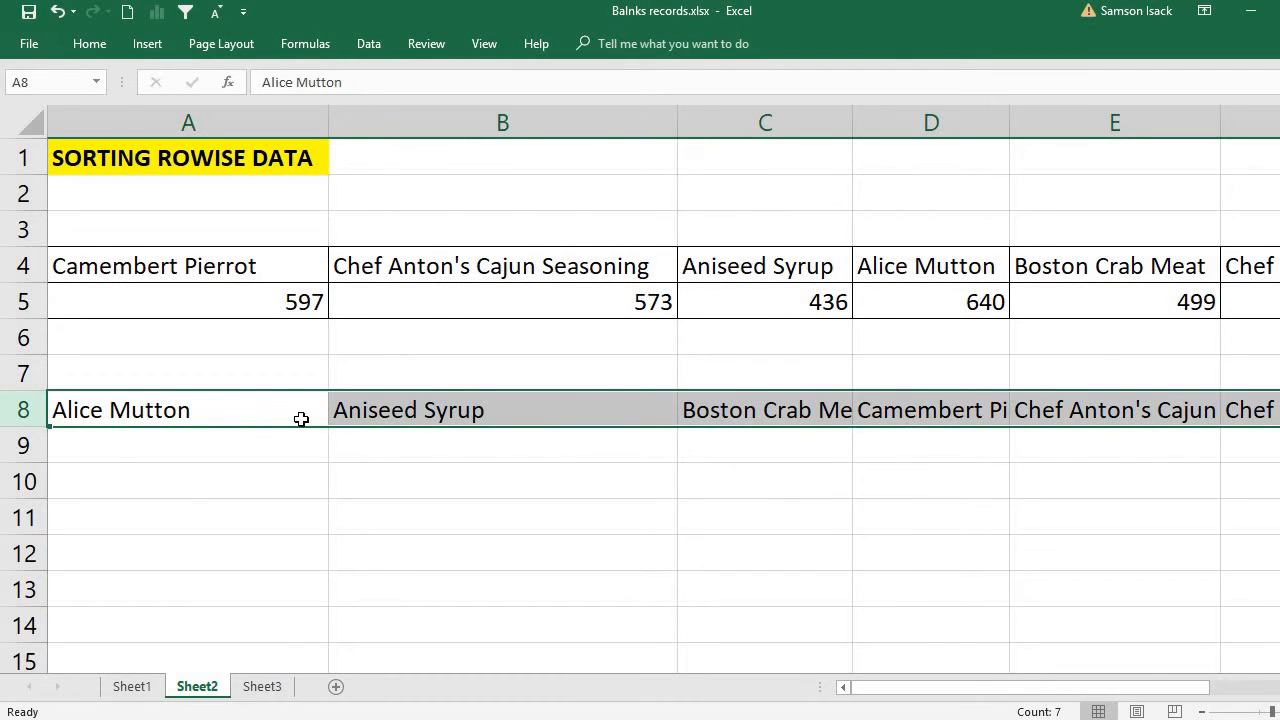
{"action": "left_click", "coordinate": [283, 417]}
{"action": "left_click", "coordinate": [380, 410]}
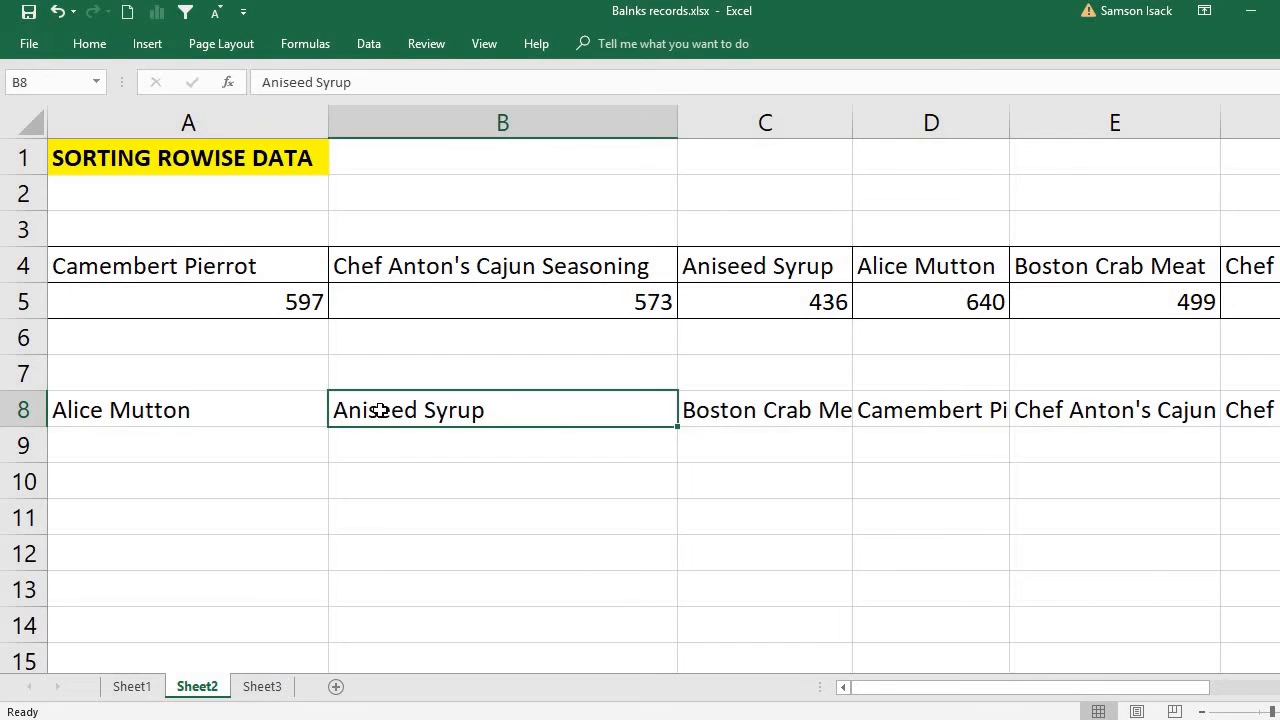
{"action": "left_click", "coordinate": [707, 410]}
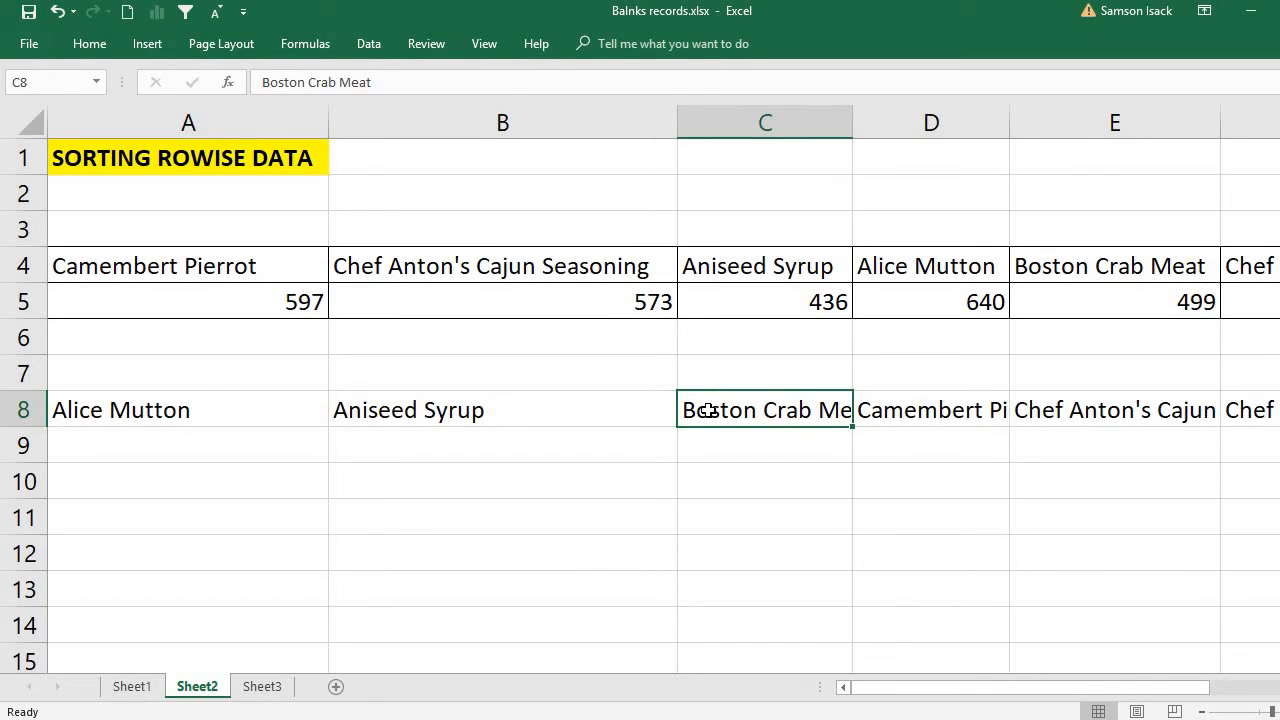
Start a custom sort on rows 4 and 5 together, with the orientation Sort left to right.
{"action": "left_click", "coordinate": [36, 266]}
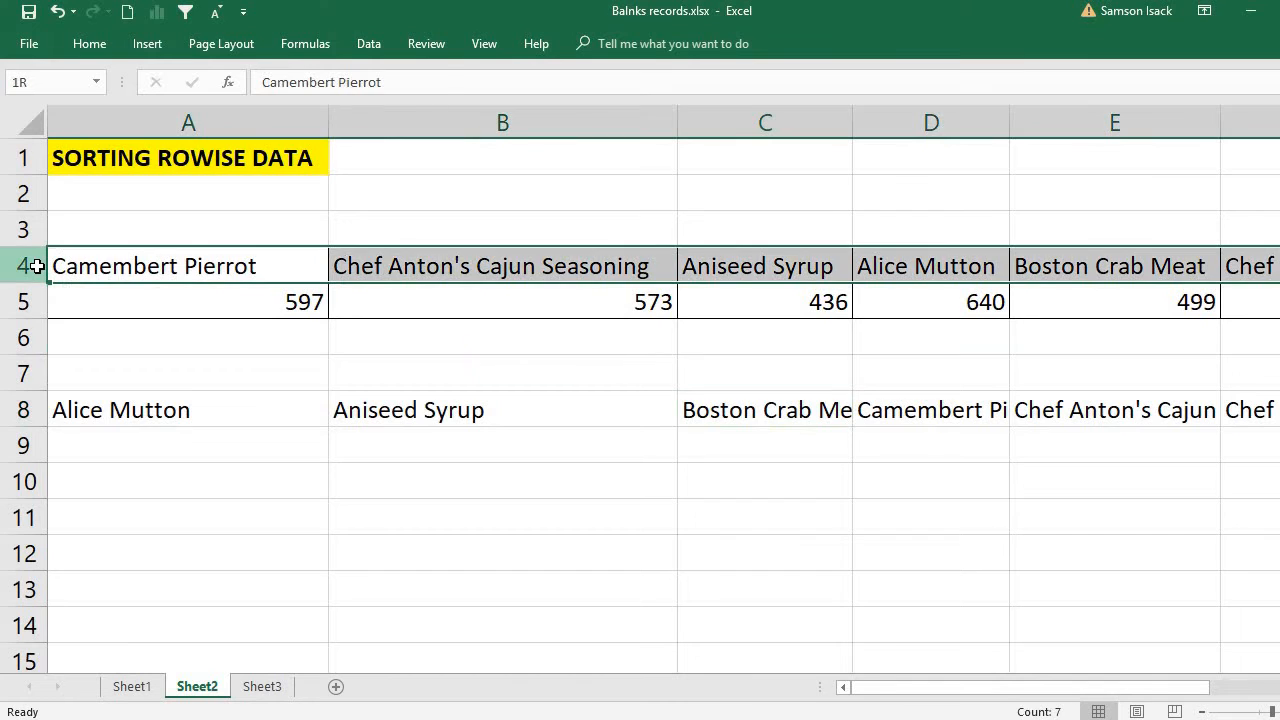
{"action": "left_click_drag", "start_coordinate": [33, 266], "coordinate": [27, 289]}
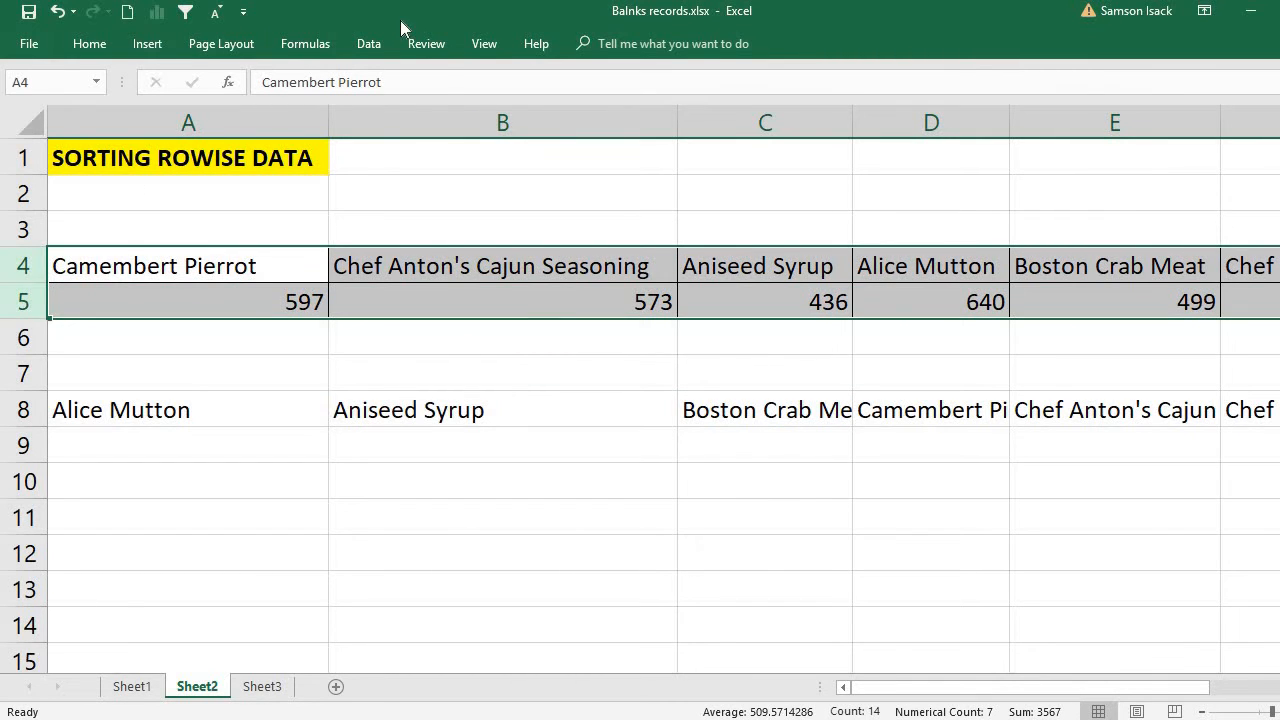
{"action": "left_click", "coordinate": [372, 43]}
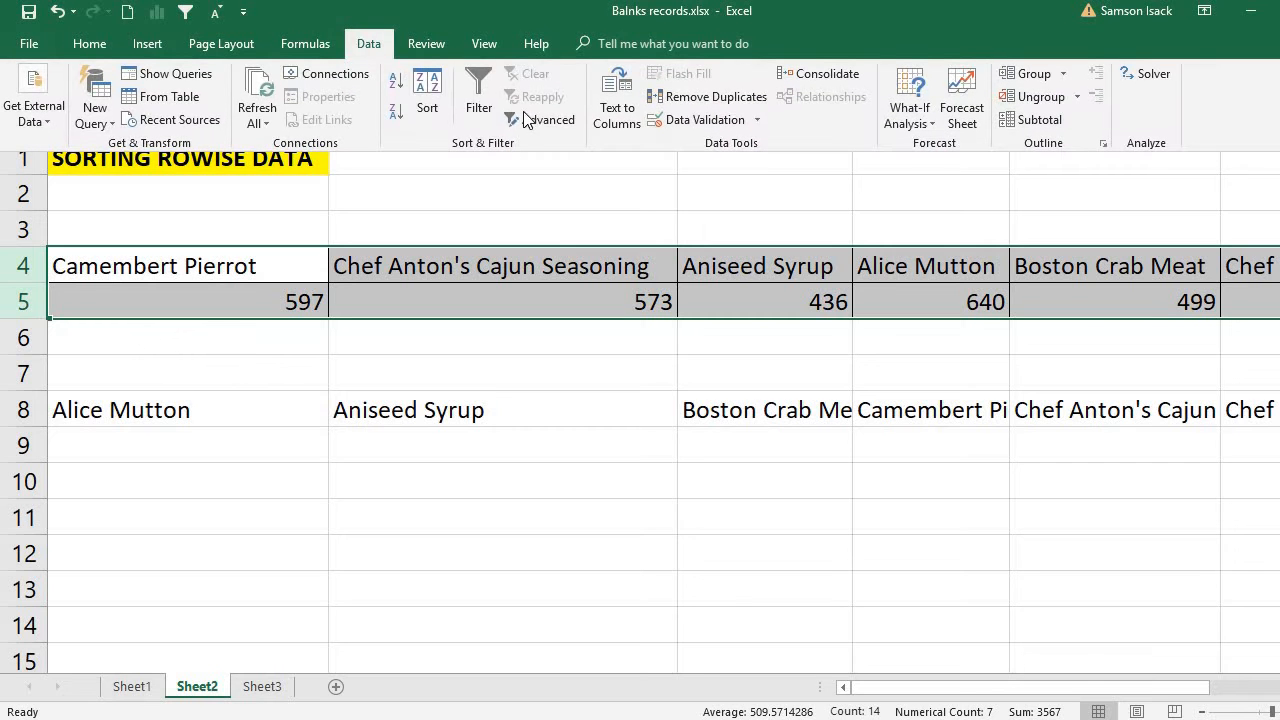
{"action": "left_click", "coordinate": [424, 104]}
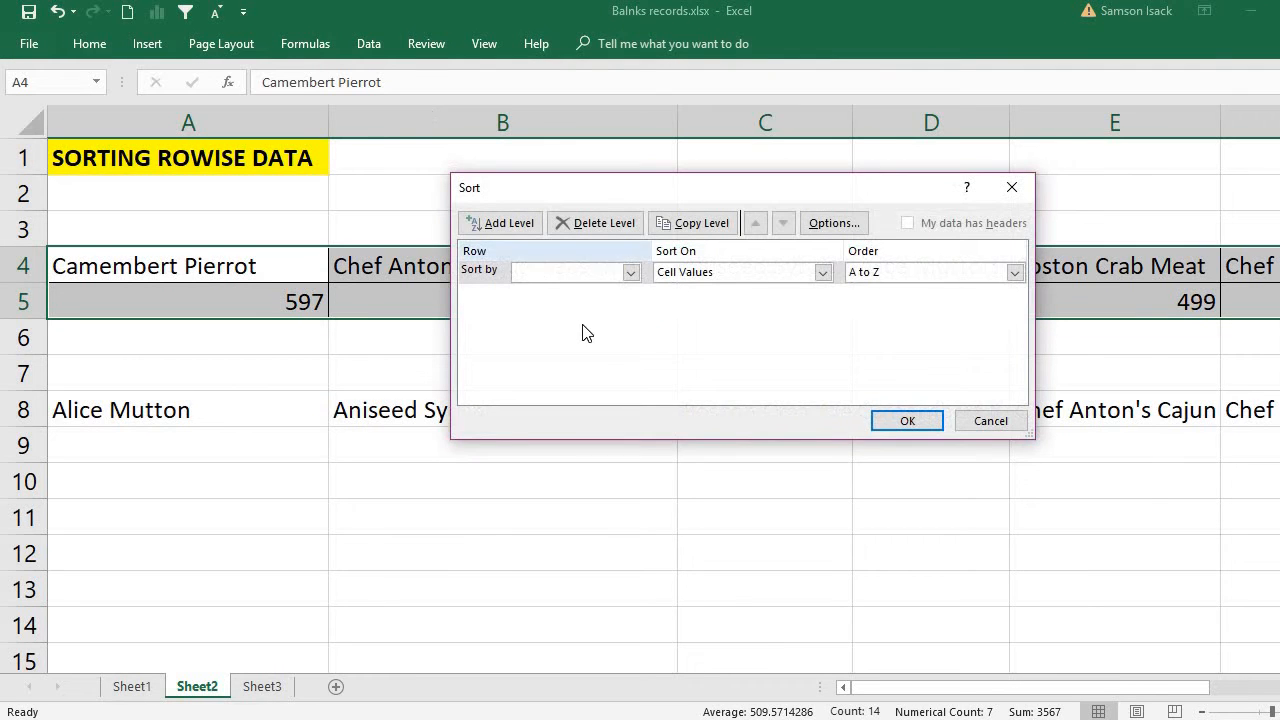
{"action": "left_click", "coordinate": [853, 224]}
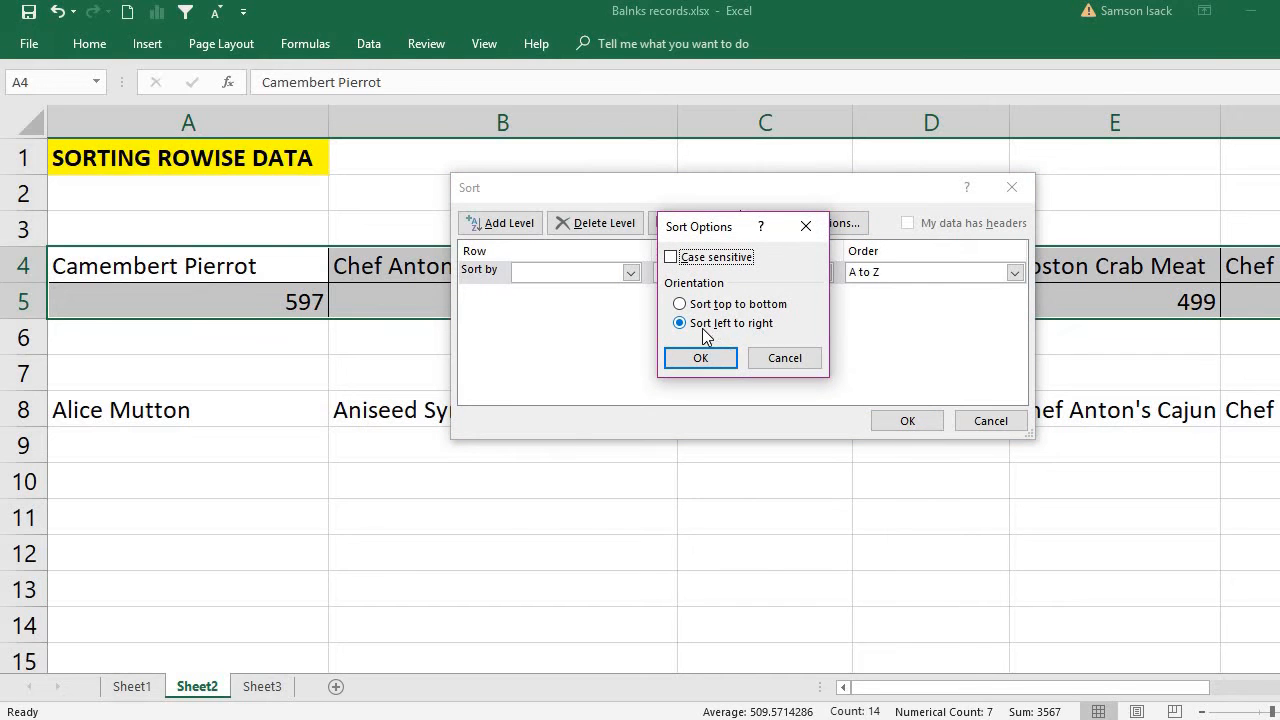
{"action": "left_click", "coordinate": [761, 331]}
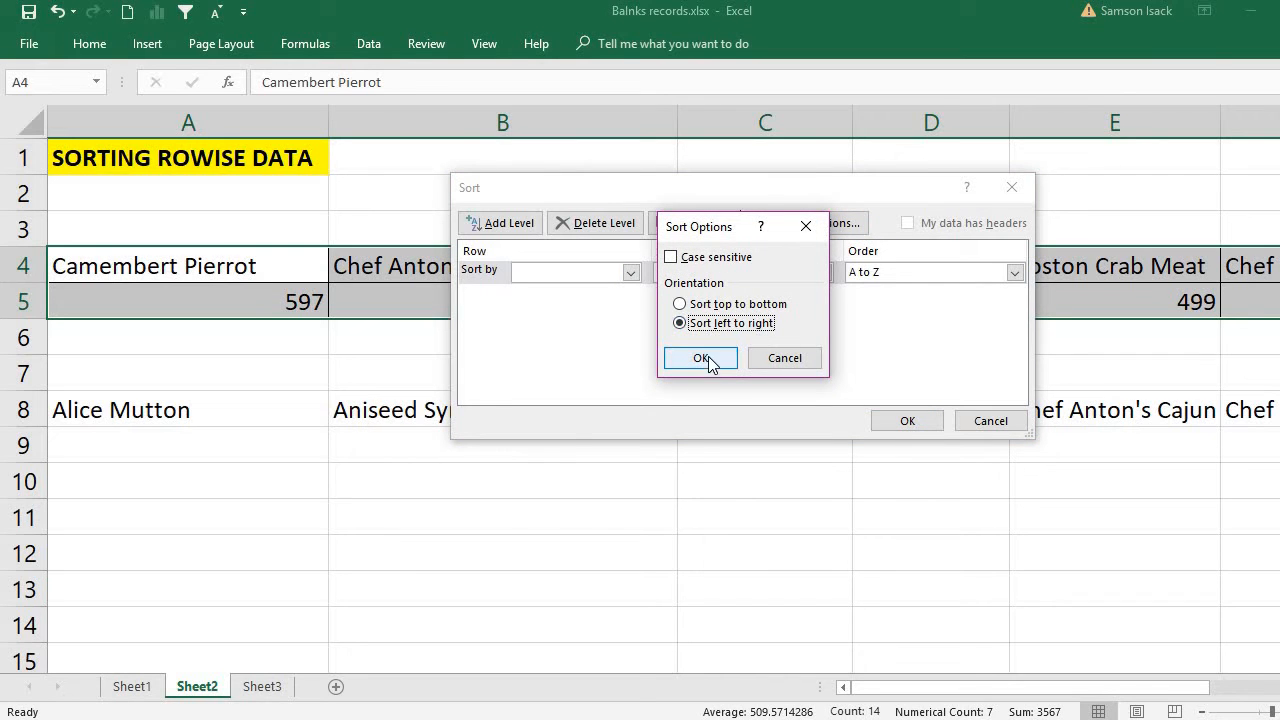
{"action": "left_click", "coordinate": [708, 357]}
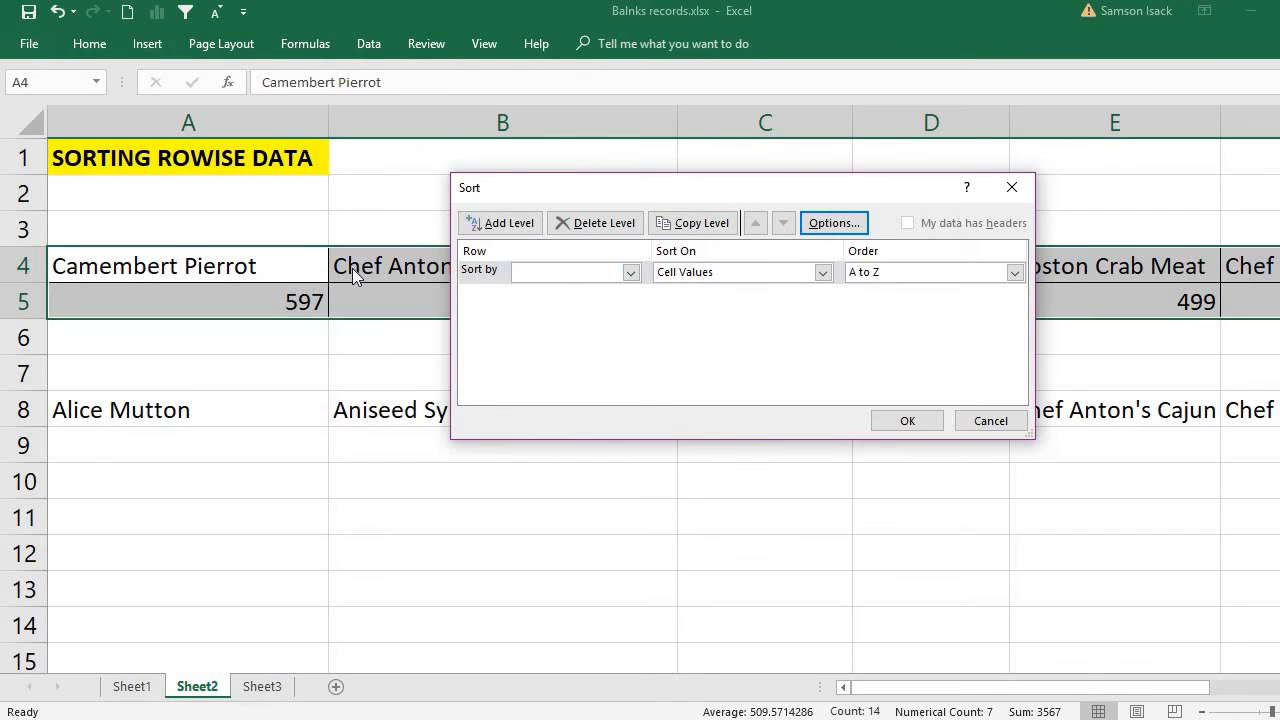
Sort rows 4 and 5 by Row 4 on cell values, in A to Z order.
{"action": "left_click", "coordinate": [543, 277]}
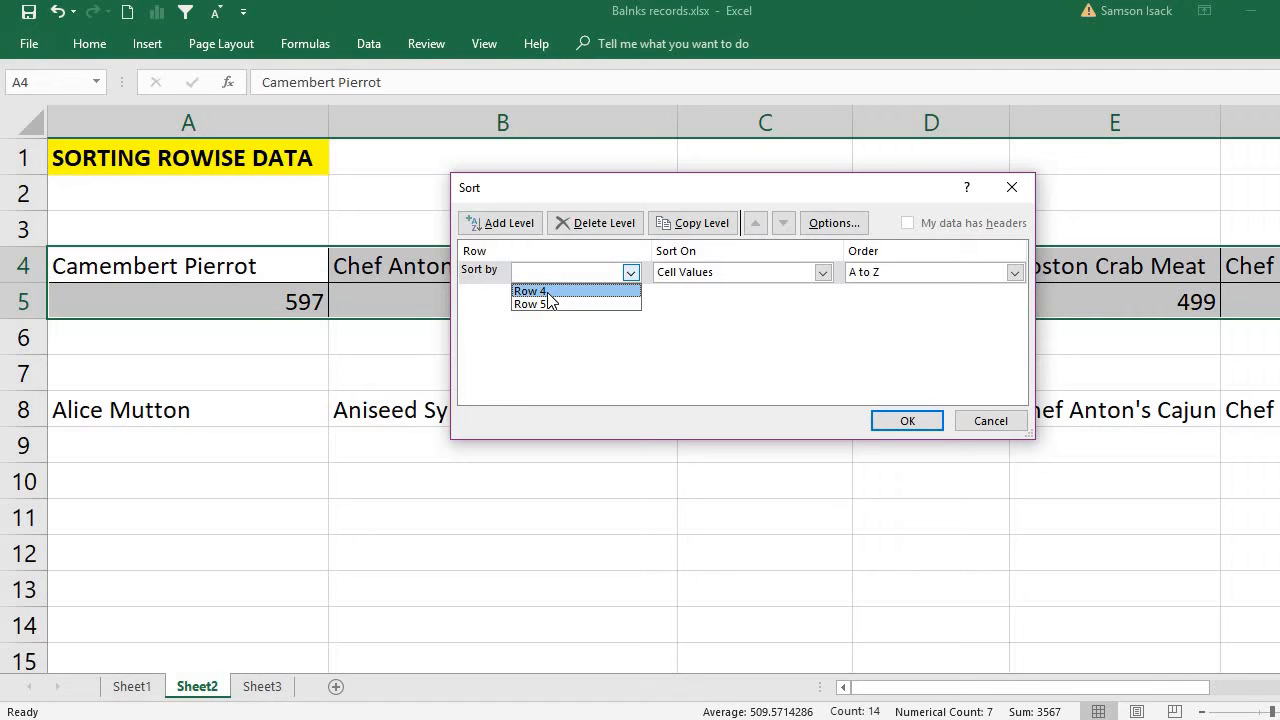
{"action": "left_click", "coordinate": [548, 294]}
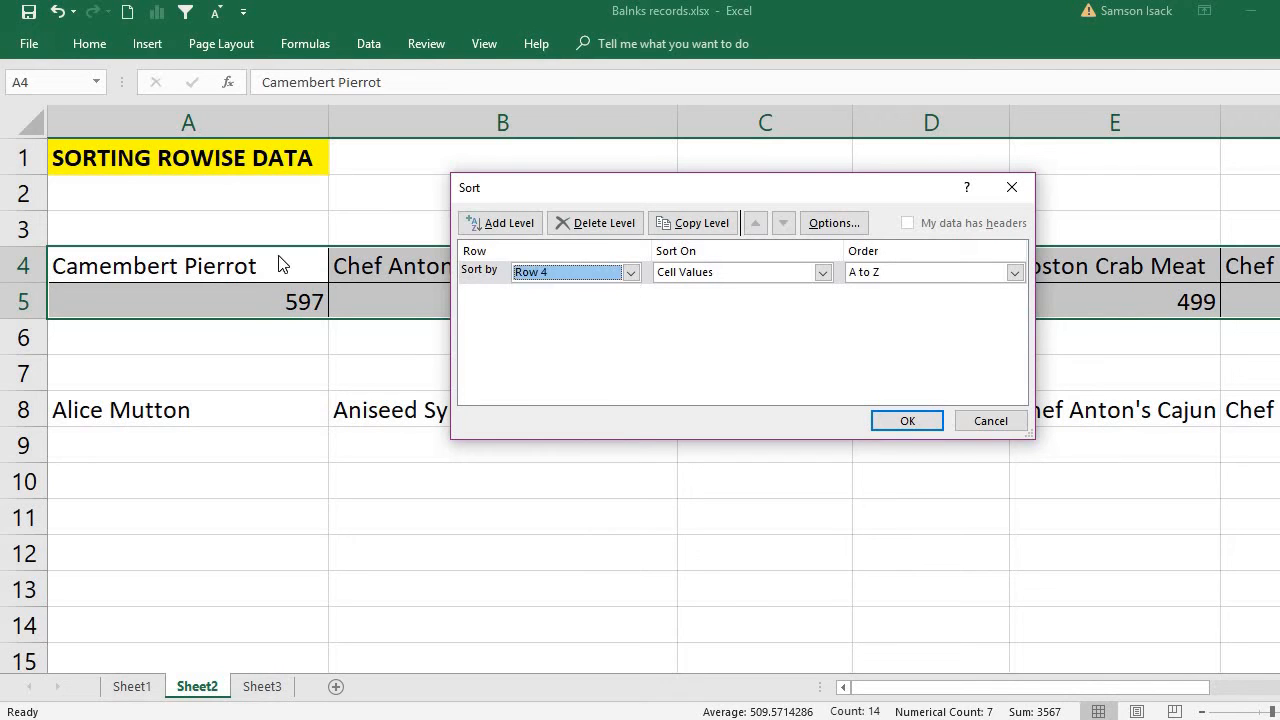
{"action": "left_click", "coordinate": [887, 427]}
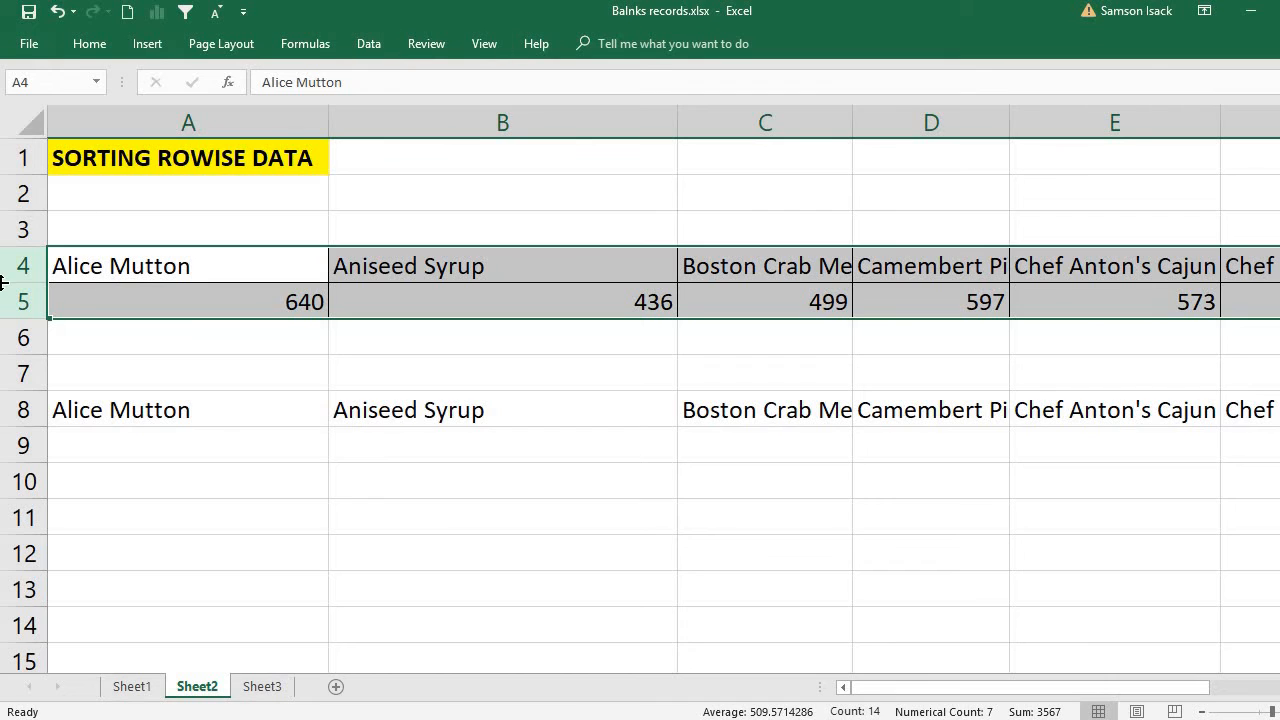
Sort rows 4 and 5 by Row 5 on cell values from Largest to Smallest, and check the reordered values in A5 to D5.
{"action": "left_click_drag", "start_coordinate": [23, 263], "coordinate": [23, 309]}
{"action": "left_click", "coordinate": [369, 44]}
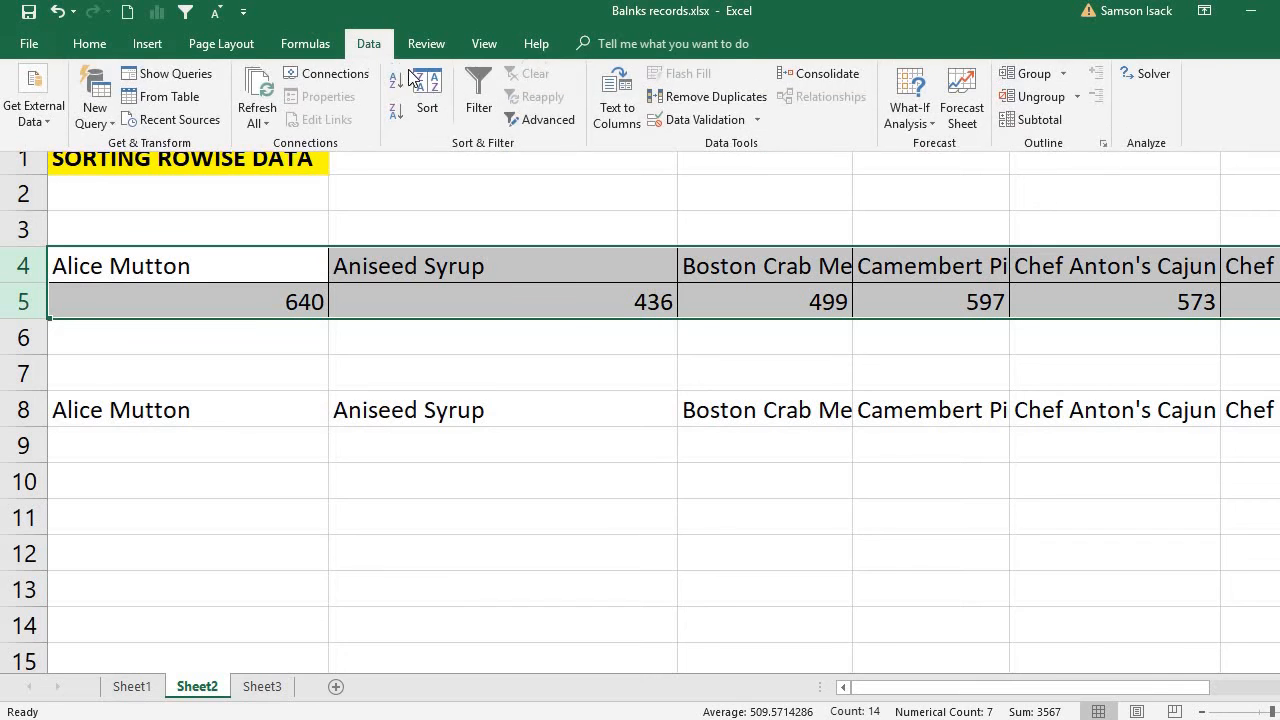
{"action": "left_click", "coordinate": [427, 105]}
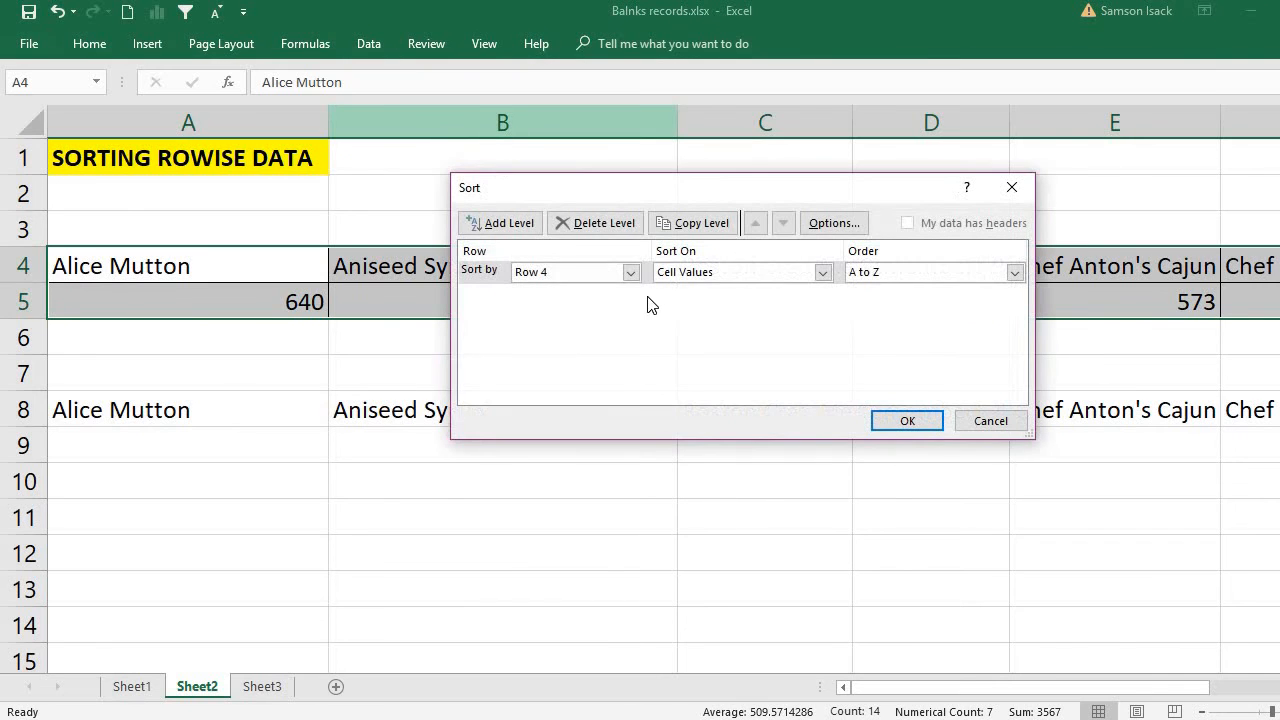
{"action": "left_click", "coordinate": [630, 272]}
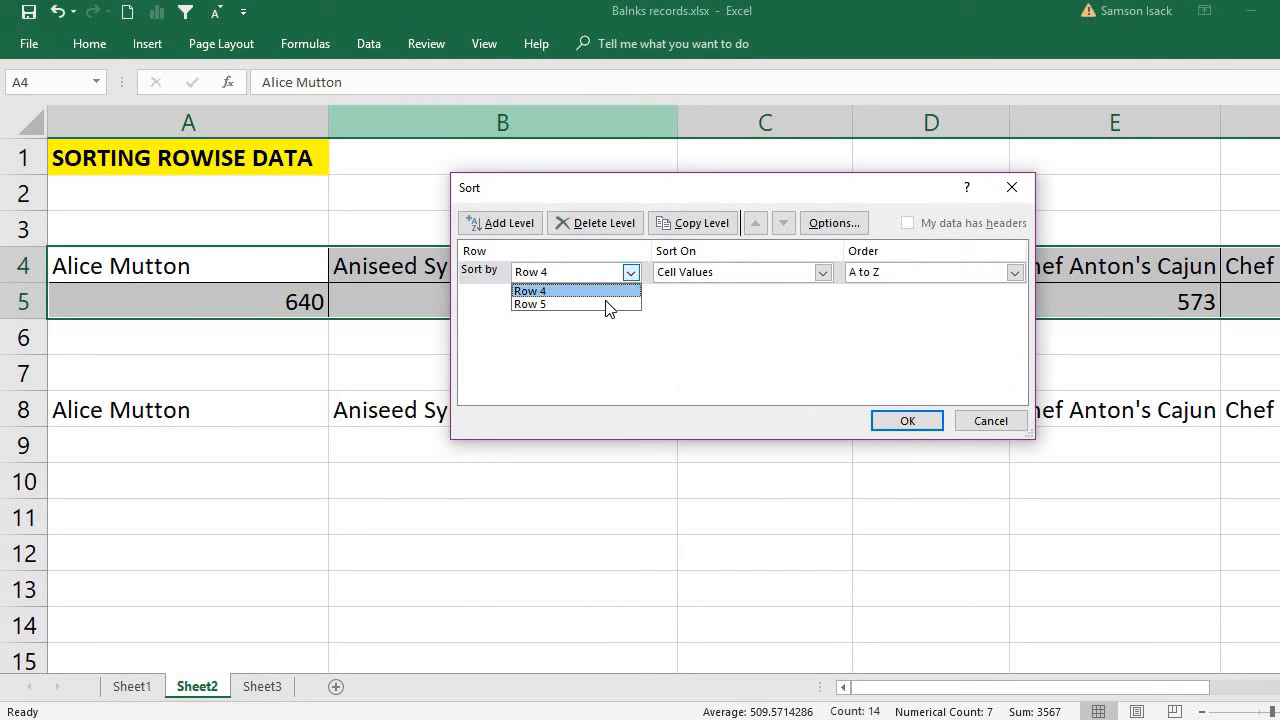
{"action": "left_click", "coordinate": [606, 304]}
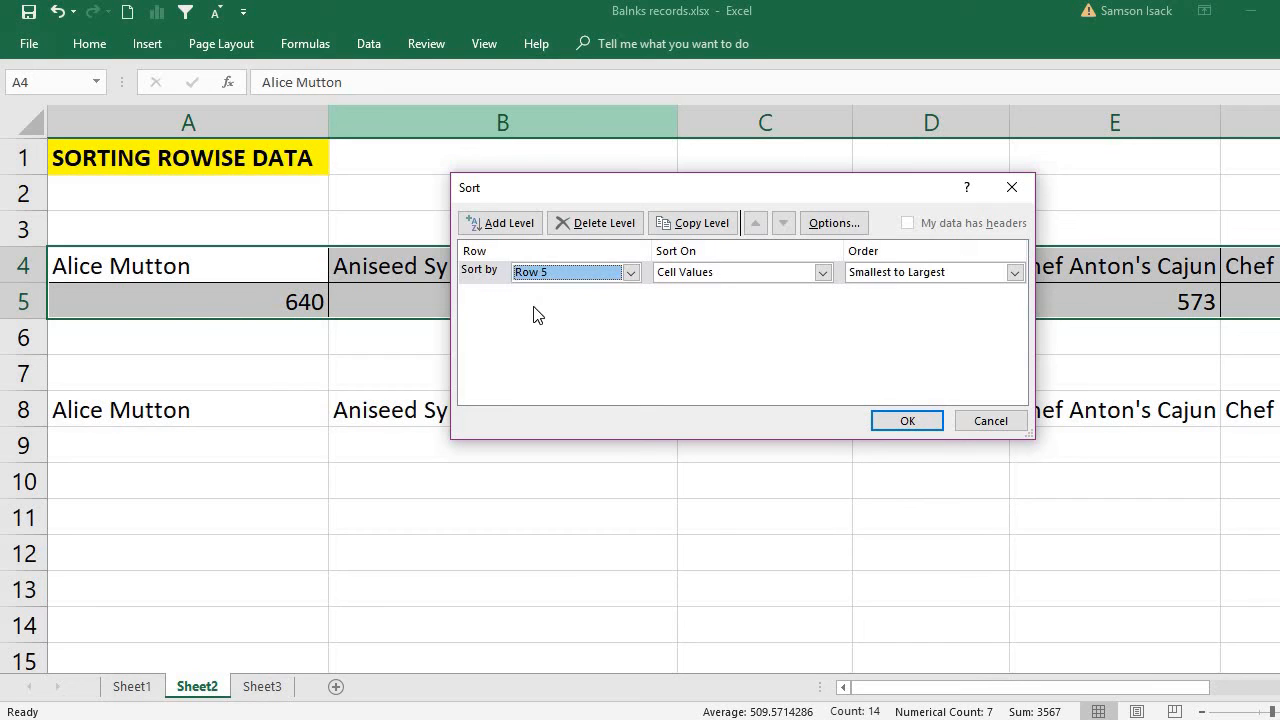
{"action": "left_click", "coordinate": [910, 279]}
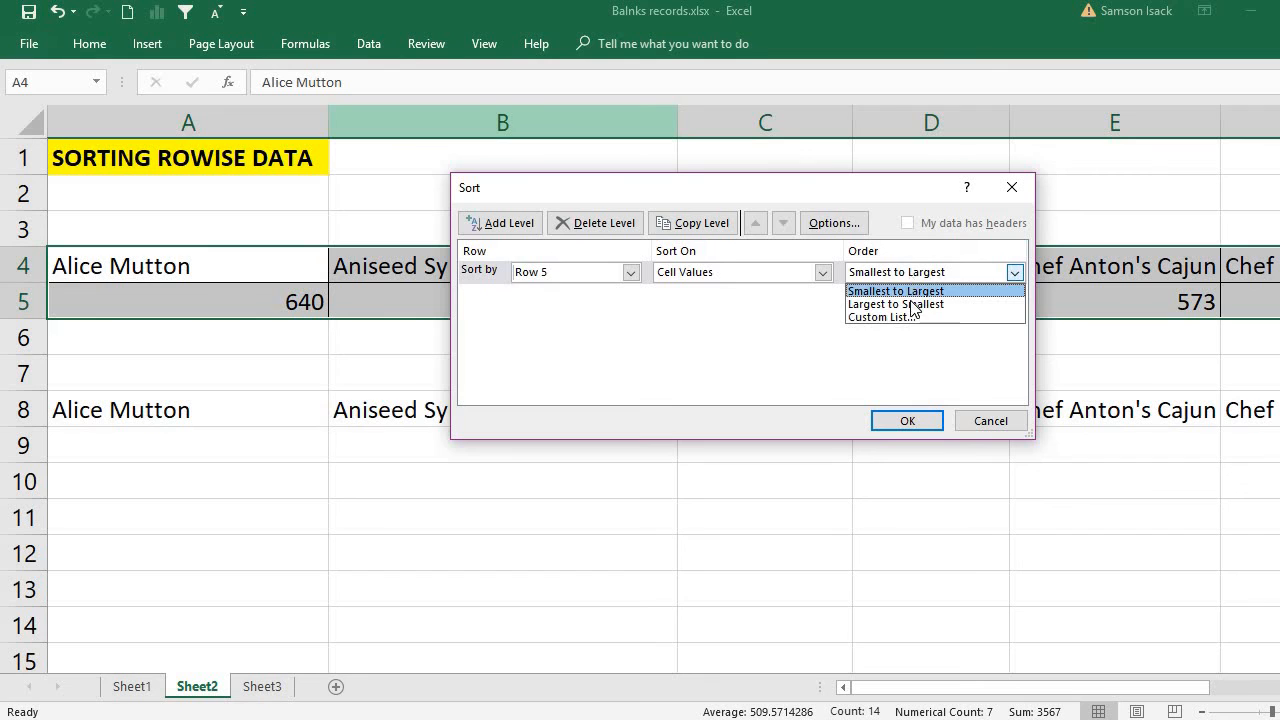
{"action": "left_click", "coordinate": [912, 301]}
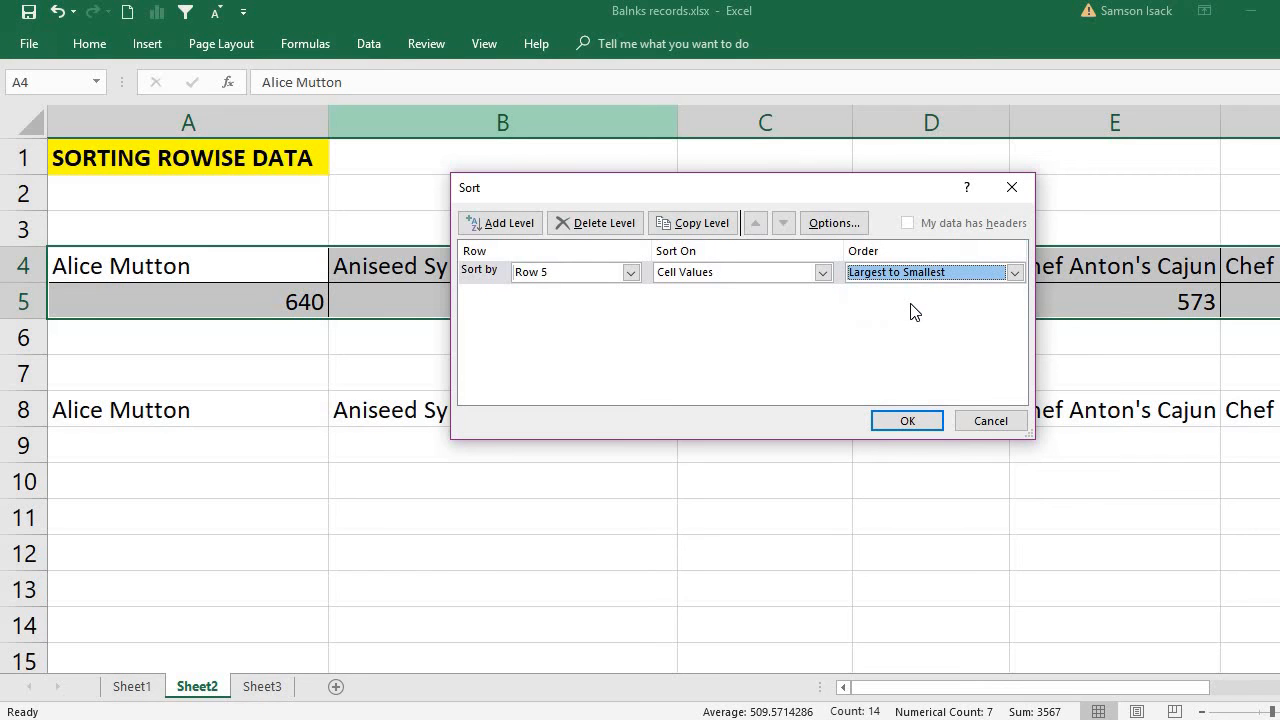
{"action": "left_click", "coordinate": [909, 423]}
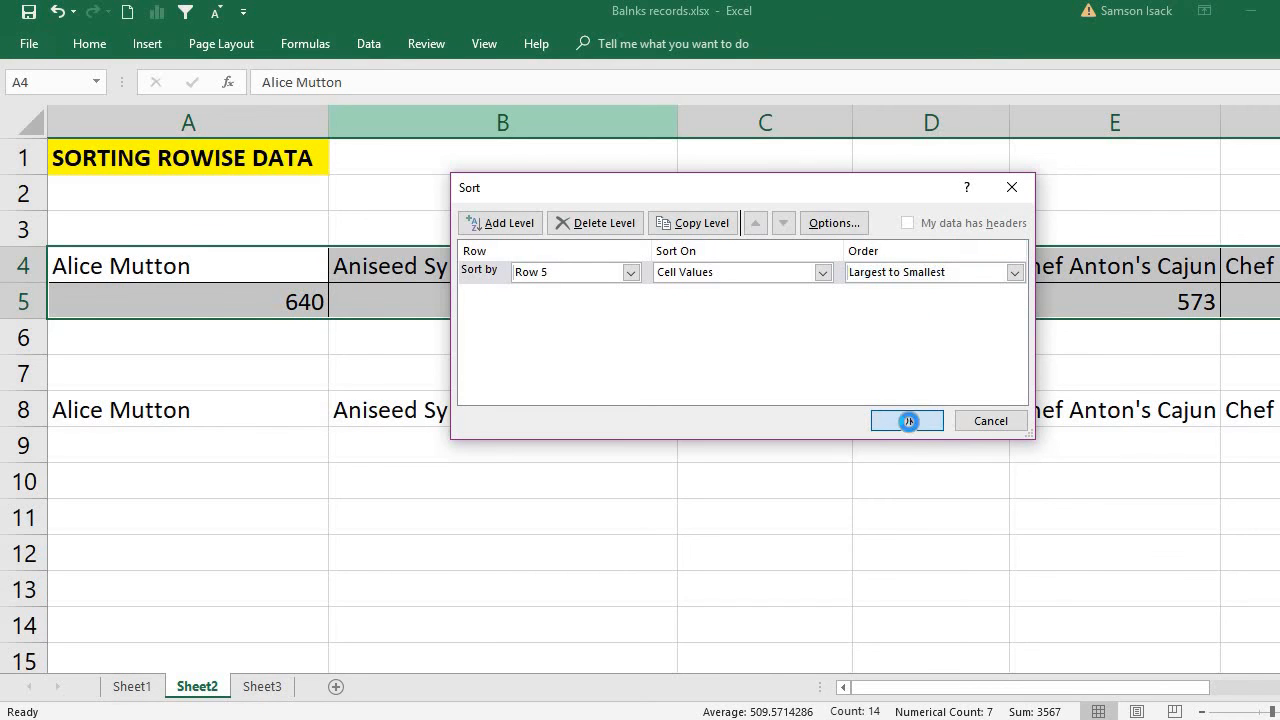
{"action": "left_click", "coordinate": [293, 303]}
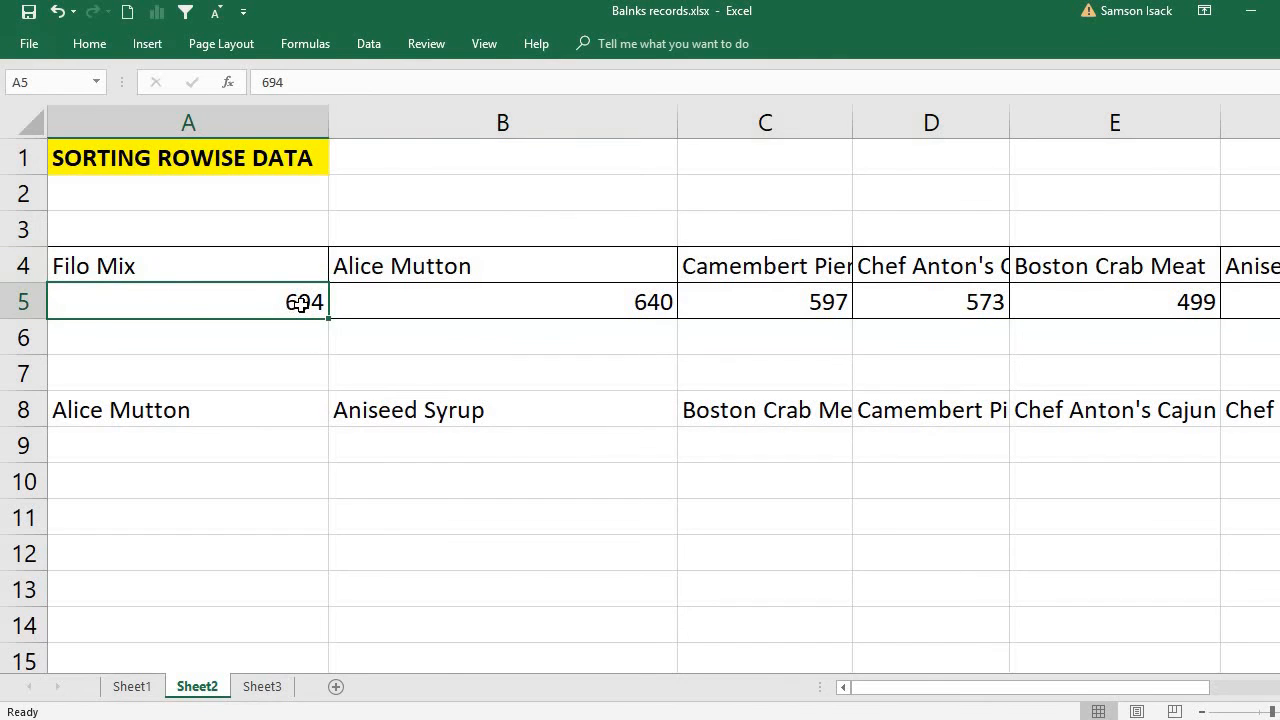
{"action": "left_click", "coordinate": [426, 301]}
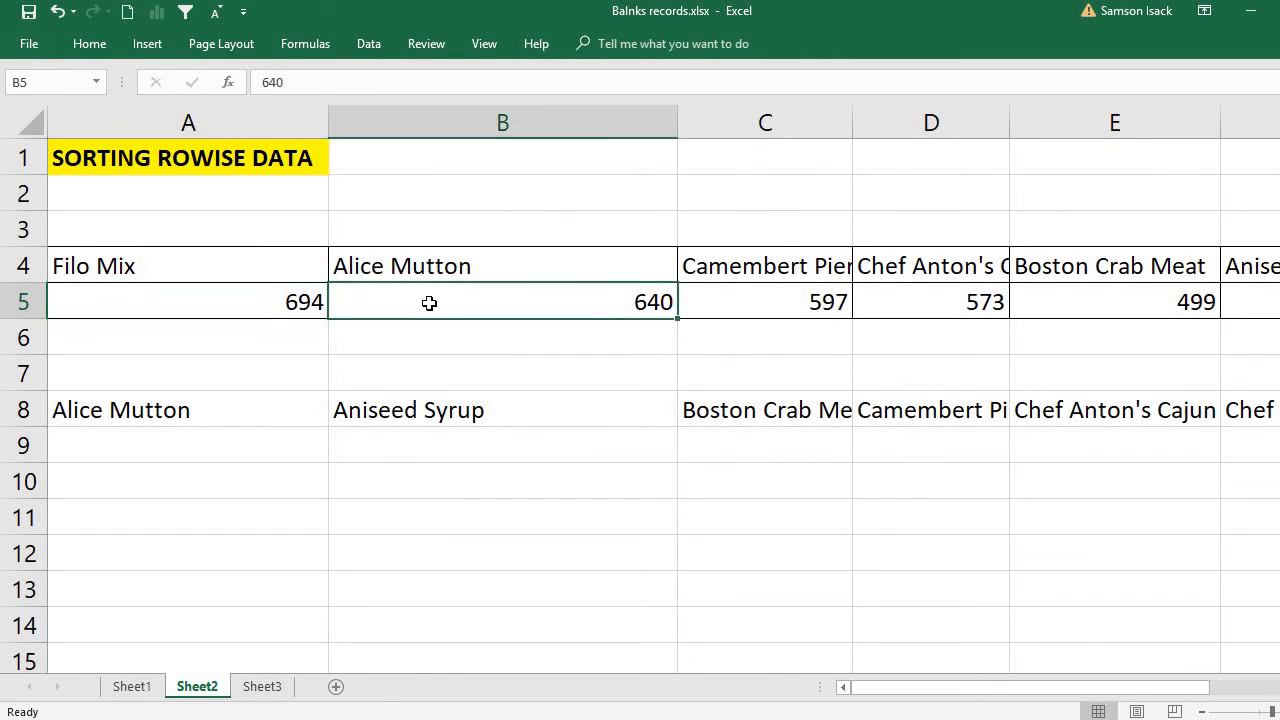
{"action": "left_click", "coordinate": [780, 304]}
{"action": "left_click", "coordinate": [967, 291]}
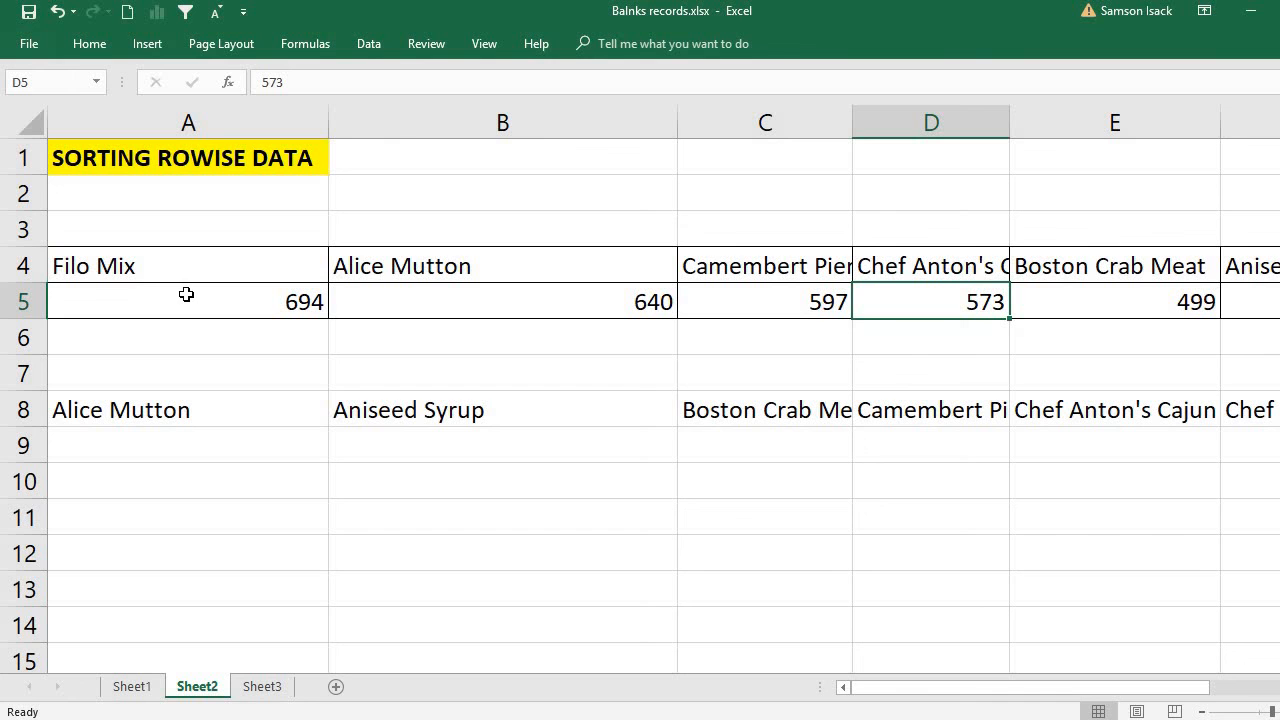
Reopen the custom sort for rows 4 and 5 and review its orientation options, keeping Sort left to right.
{"action": "left_click", "coordinate": [372, 45]}
{"action": "left_click", "coordinate": [430, 105]}
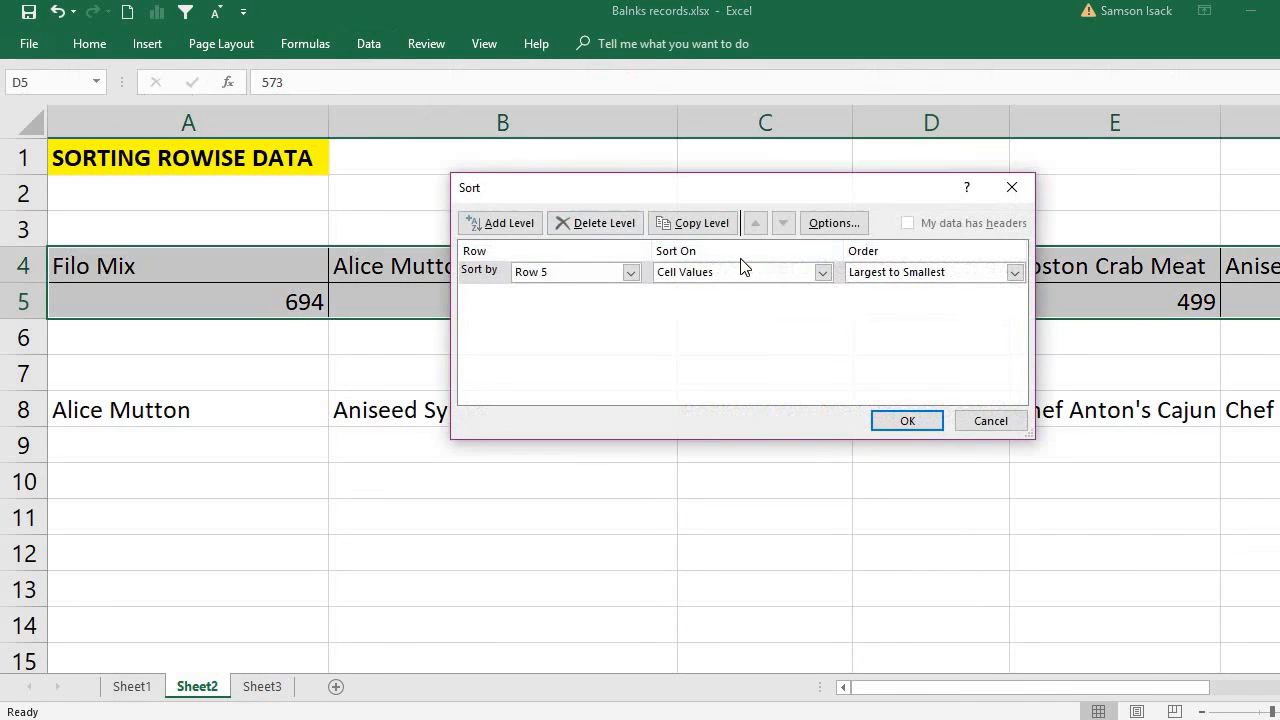
{"action": "left_click", "coordinate": [843, 223]}
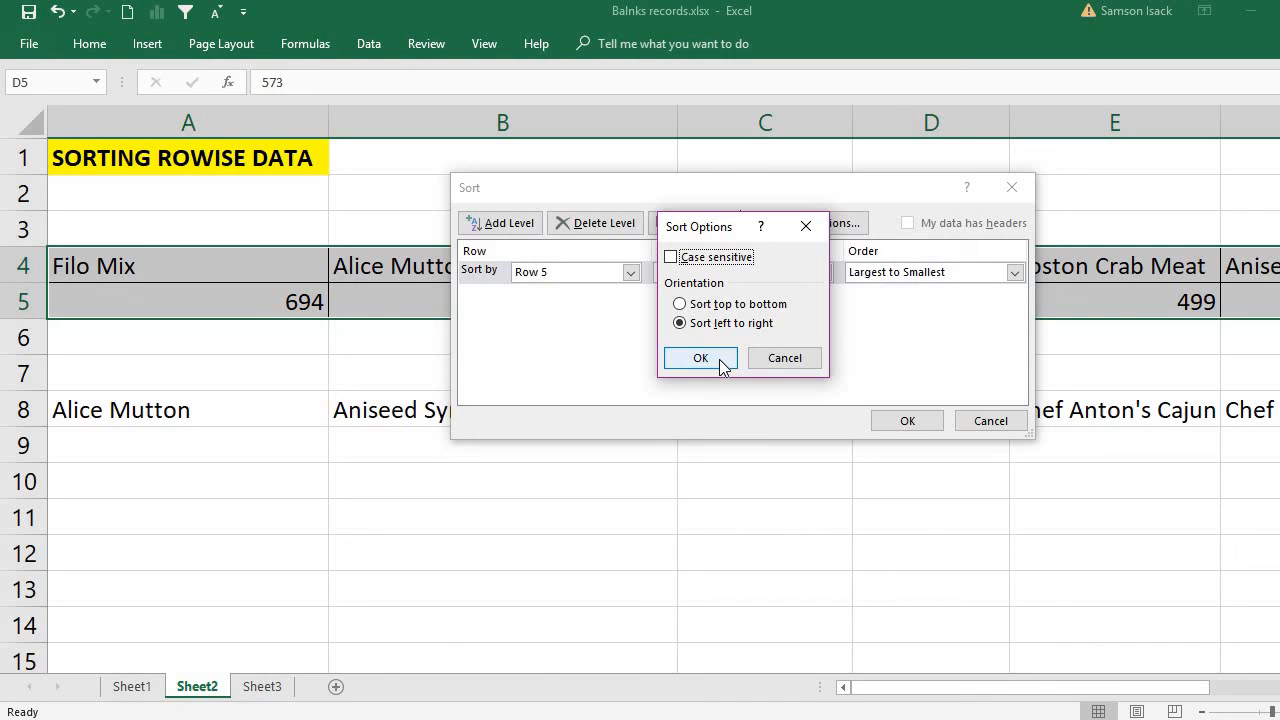
{"action": "left_click", "coordinate": [719, 359]}
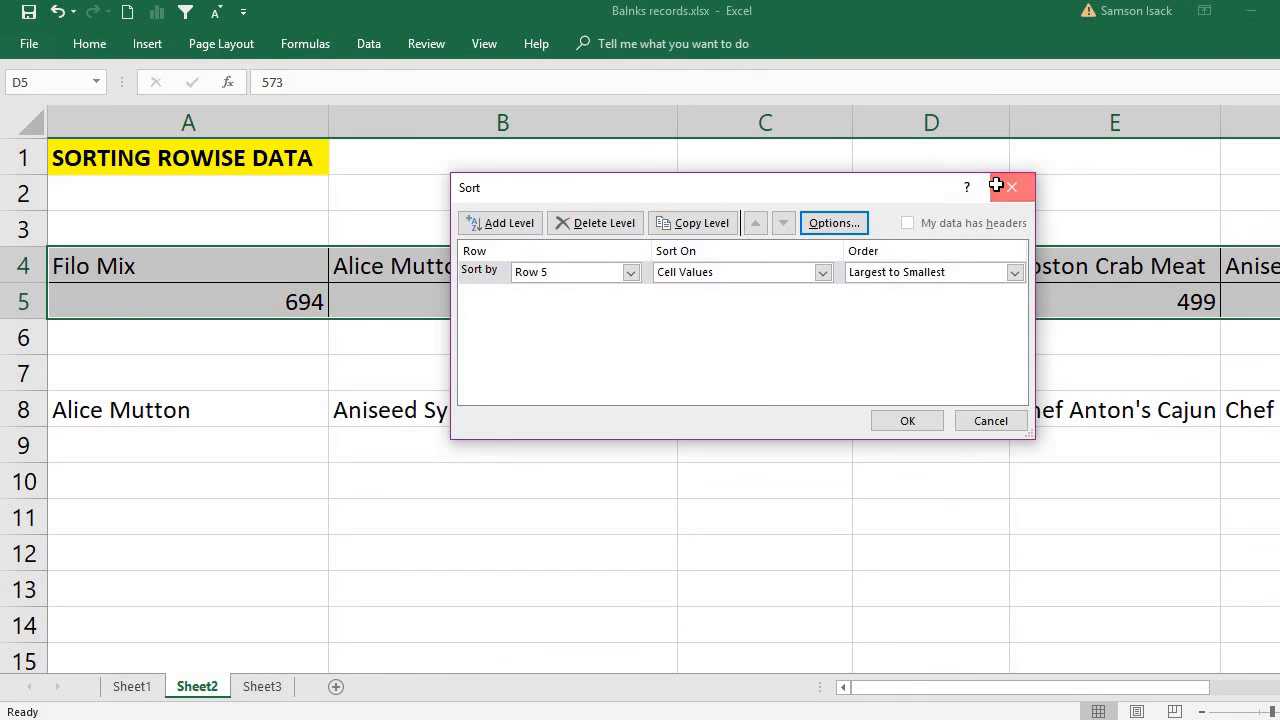